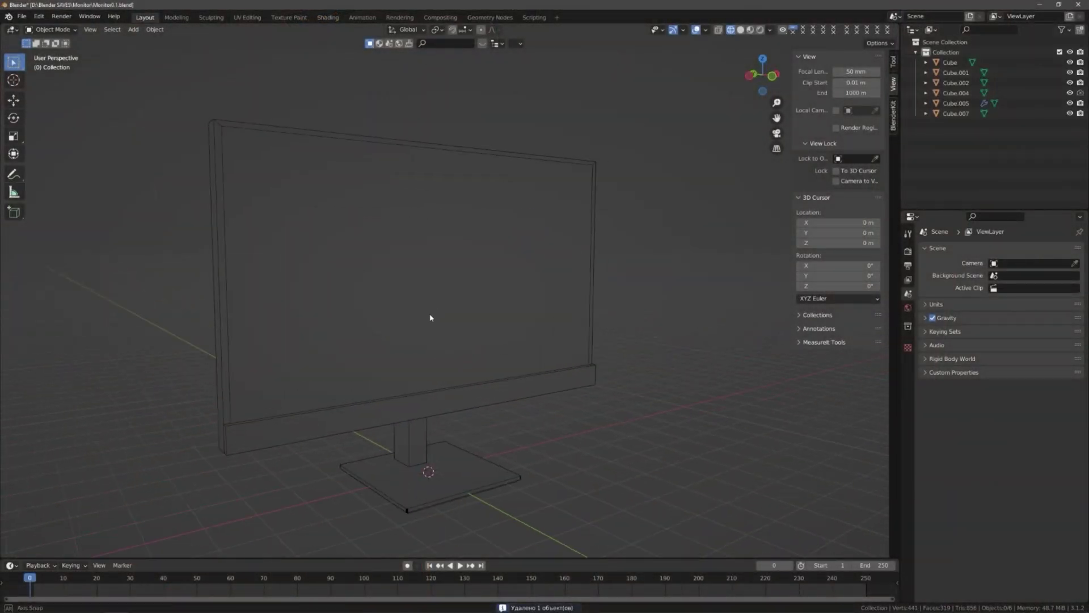
- Orbit around the monitor model to inspect its back
mouse_move(475, 316)
middle_down()
mouse_move(483, 311)
mouse_move(400, 325)
mouse_move(74, 318)
middle_up()
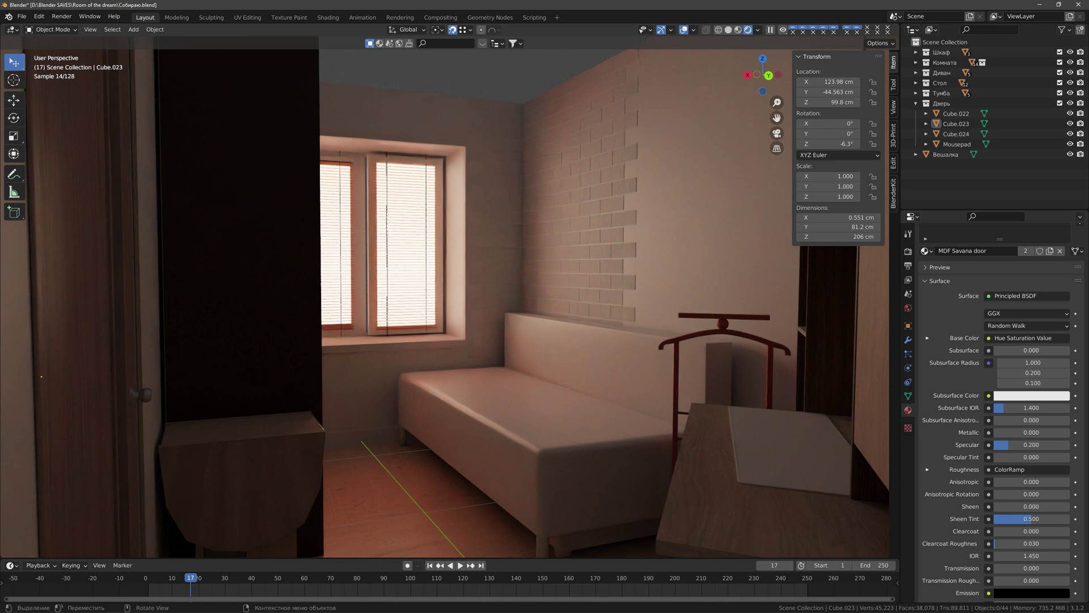
- Orbit the rendered room view toward the desk and doorway
middle_drag(442, 295, 667, 291)
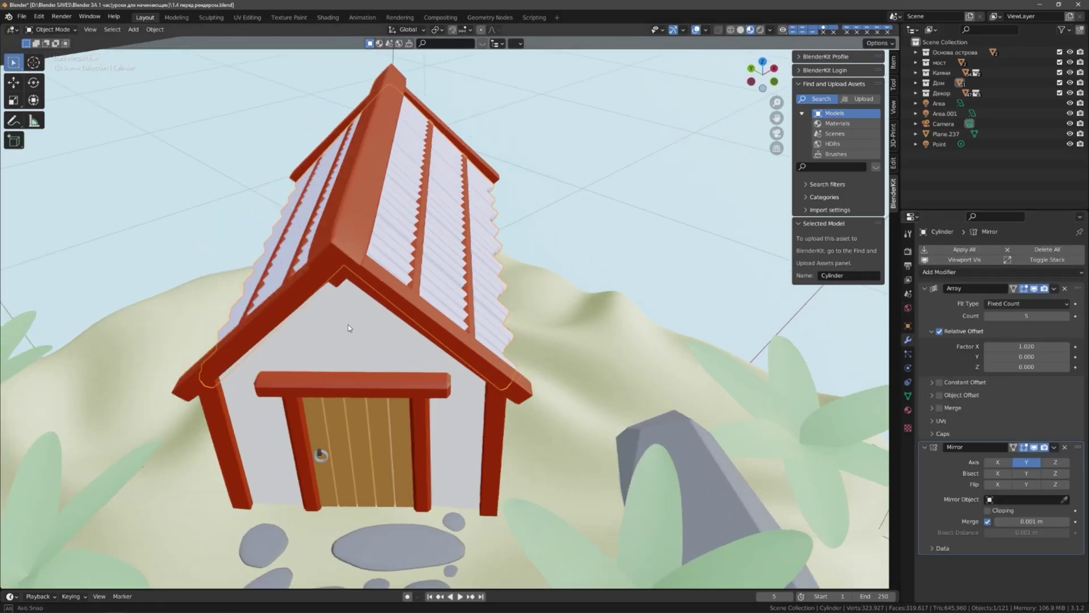
- Zoom out on the island diorama, flip wireframe on and off, and view it through the scene camera
scroll(355, 318, down, 3)
scroll(397, 324, down, 2)
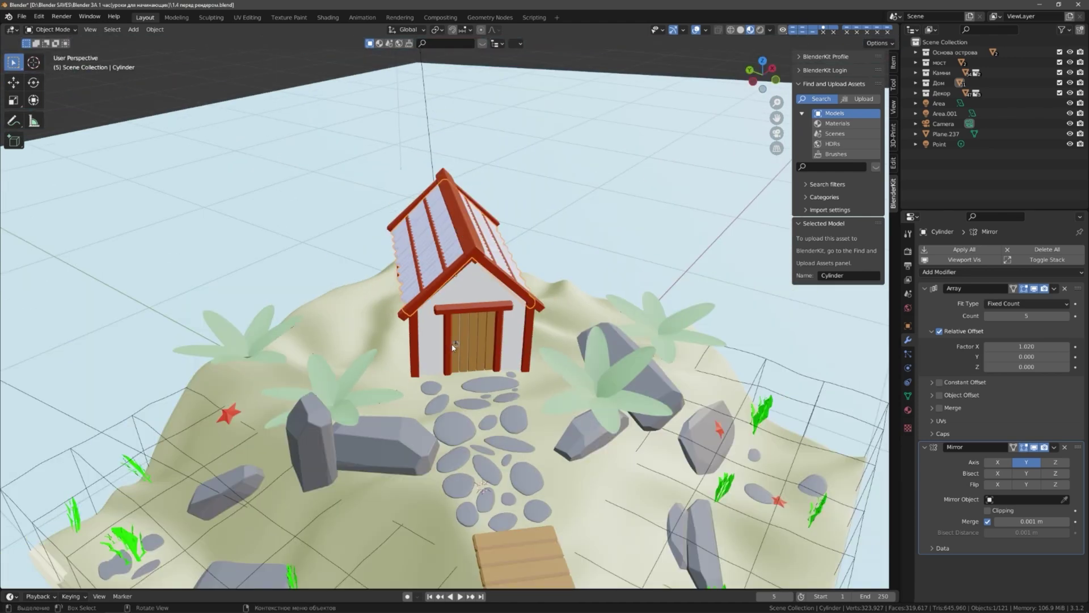
scroll(455, 327, down, 2)
scroll(455, 328, down, 3)
key(shift+z)
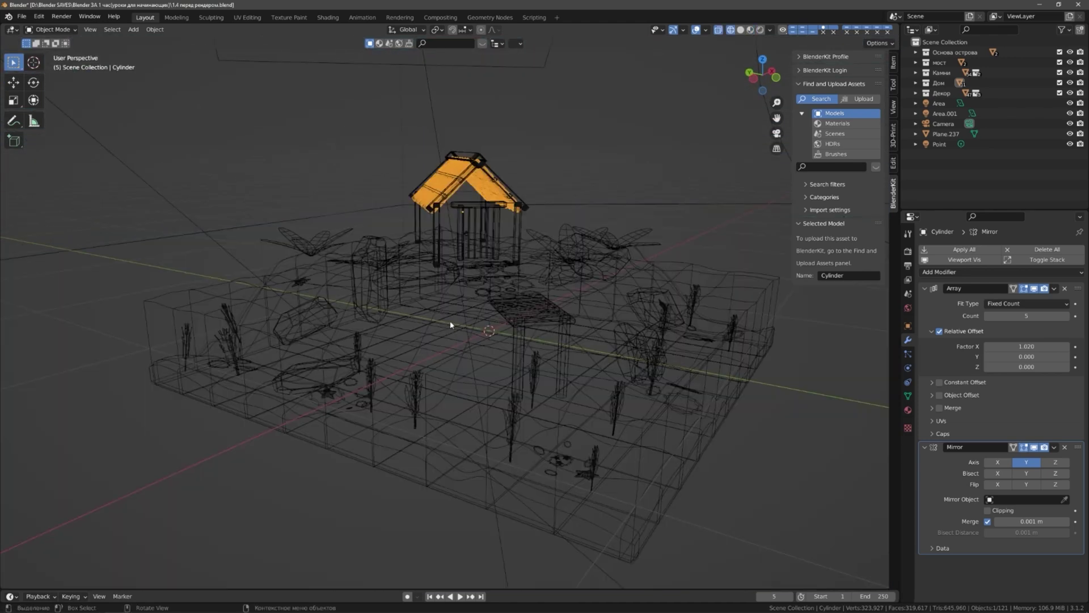
key(shift+z)
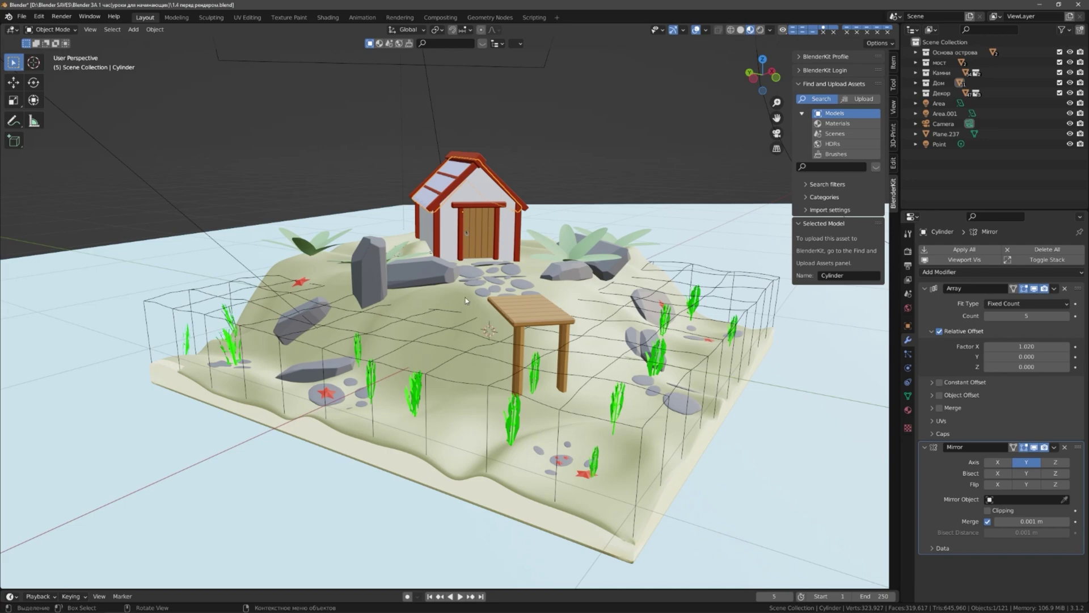
key(KP_0)
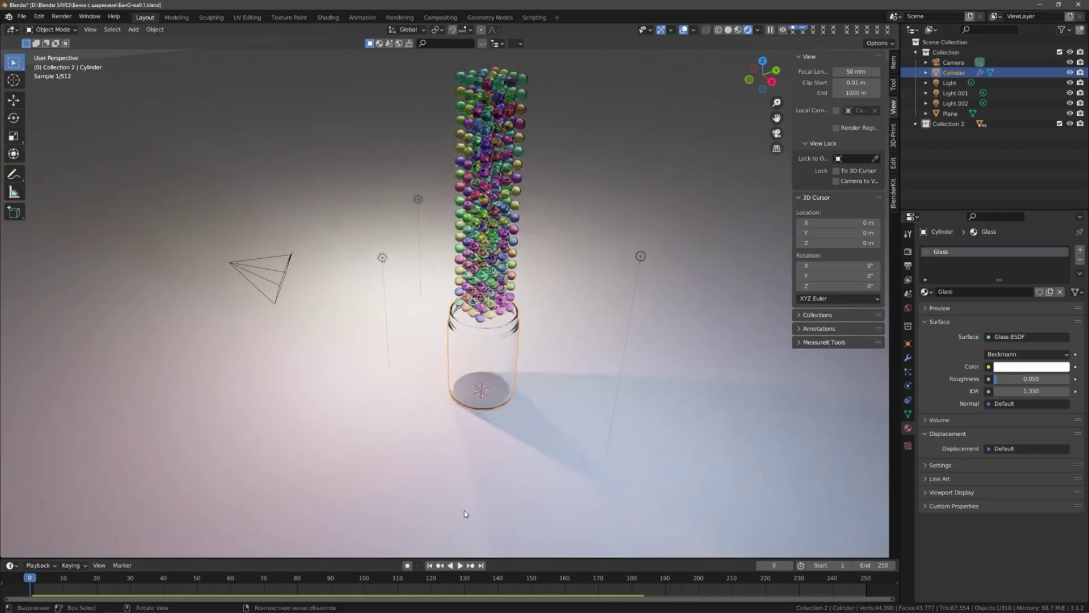
- Play the animation of marbles falling into the glass jar
click(461, 566)
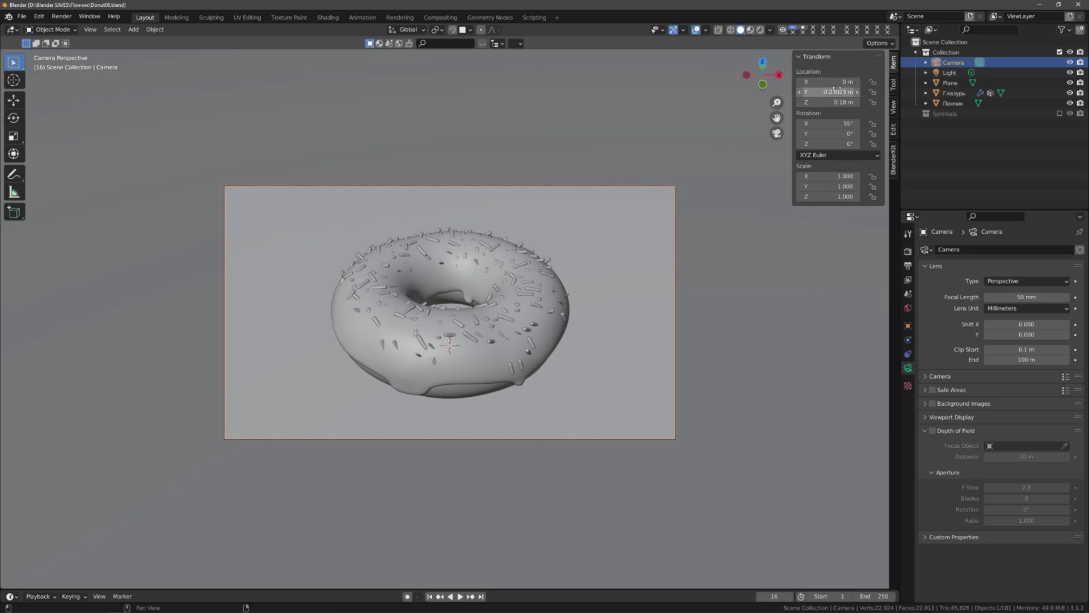
- Turn off Camera to View, orbit around the donut, and show it in Material Preview
click(896, 108)
click(839, 182)
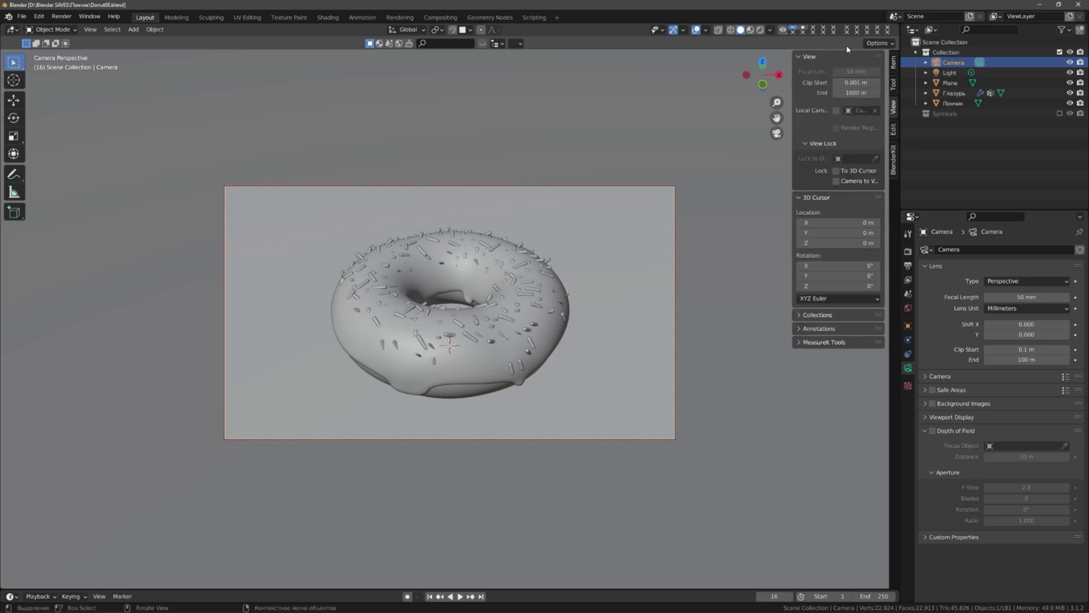
middle_drag(628, 177, 540, 260)
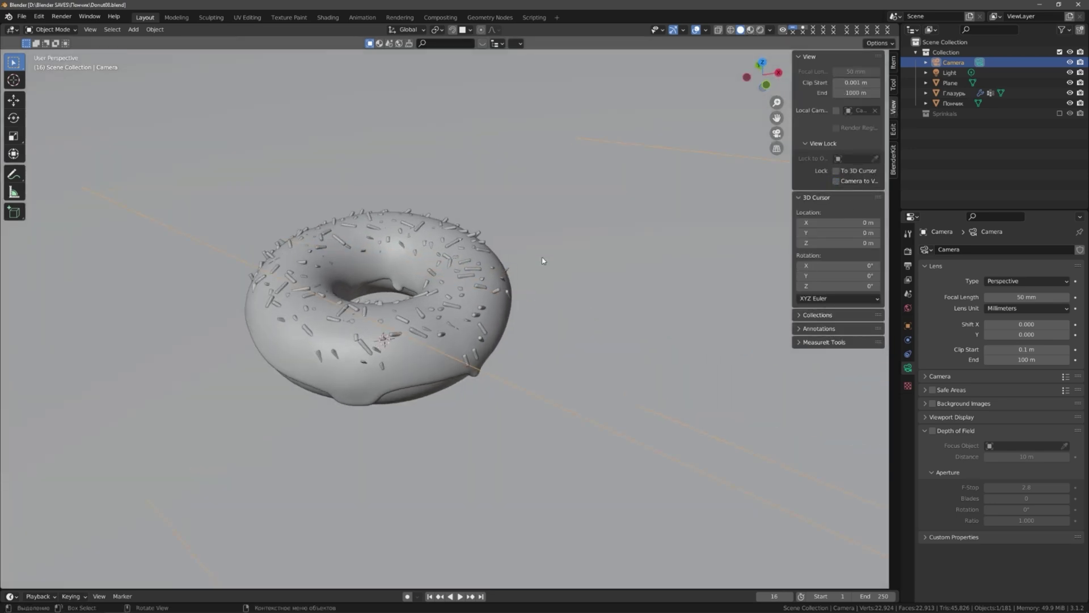
click(750, 29)
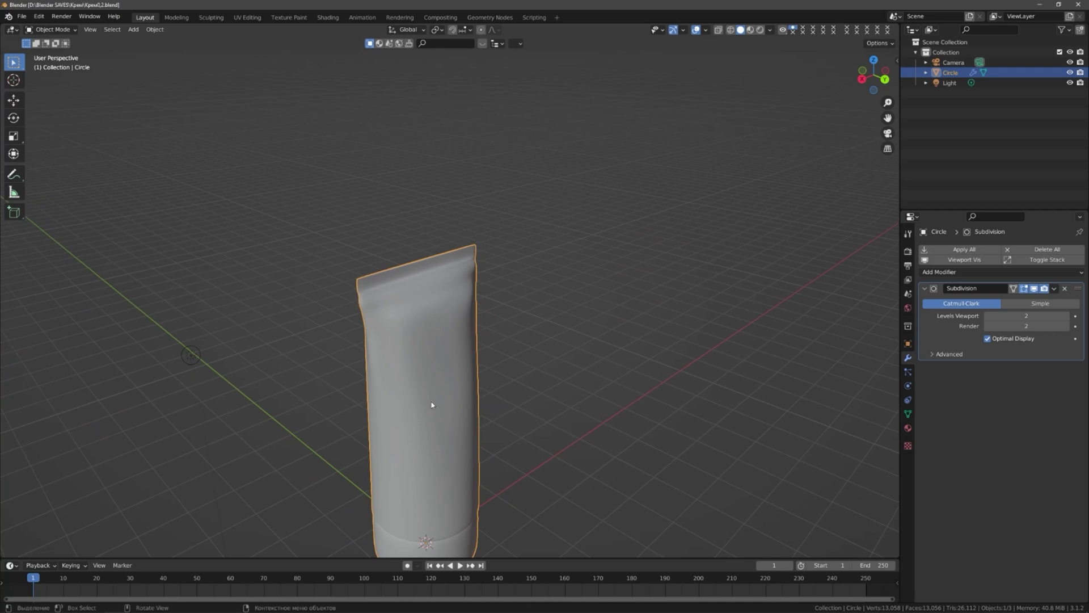
- Inspect the cream tube from several angles in Material Preview, then Rendered shading
mouse_move(433, 317)
middle_down()
mouse_move(377, 272)
mouse_move(146, 265)
mouse_move(331, 280)
mouse_move(97, 153)
mouse_move(491, 284)
mouse_move(437, 284)
mouse_move(449, 301)
mouse_move(630, 275)
mouse_move(709, 280)
mouse_move(207, 306)
mouse_move(332, 282)
middle_up()
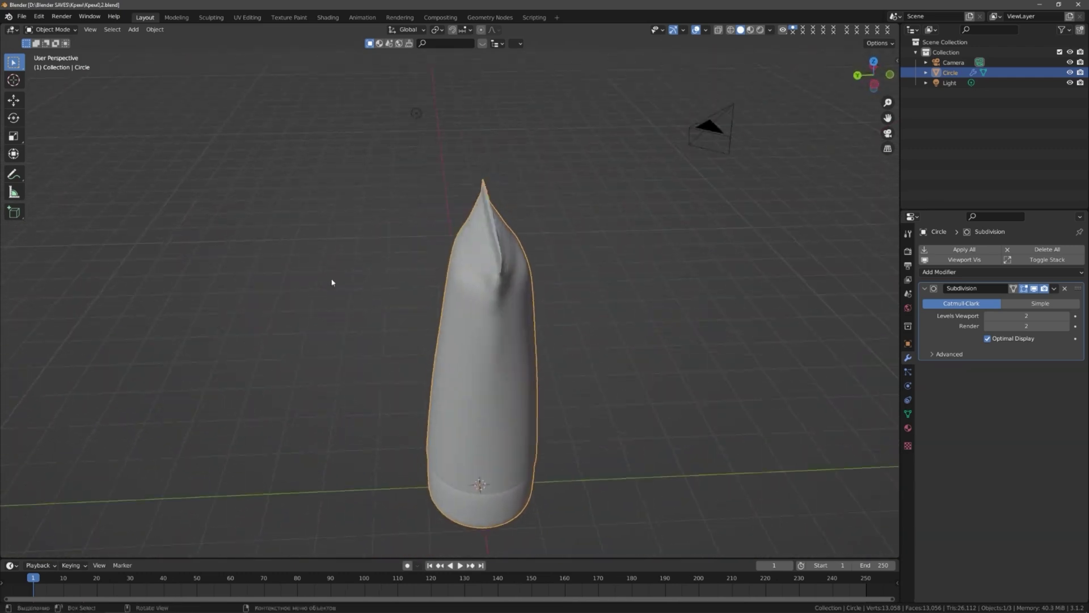
click(750, 30)
mouse_move(460, 294)
middle_down()
mouse_move(717, 267)
mouse_move(549, 278)
mouse_move(559, 274)
middle_up()
click(760, 29)
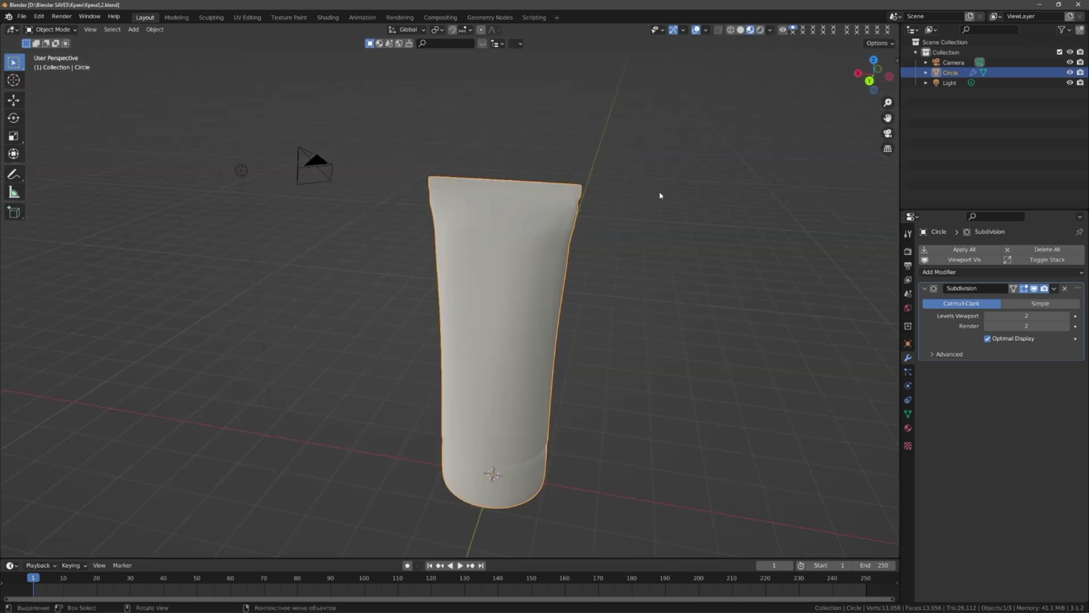
mouse_move(660, 195)
middle_down()
mouse_move(413, 291)
mouse_move(441, 368)
mouse_move(503, 389)
mouse_move(312, 375)
mouse_move(234, 382)
mouse_move(80, 357)
mouse_move(202, 368)
mouse_move(567, 335)
middle_up()
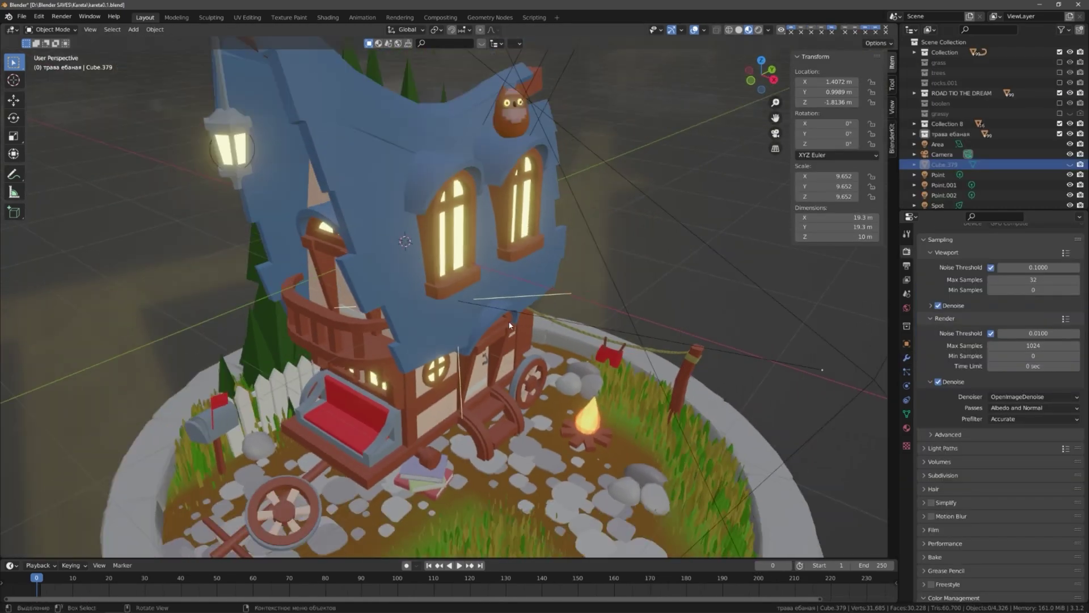
- View the cottage diorama in wireframe through its orthographic camera, then restore colour shading
scroll(509, 325, down, 5)
mouse_move(510, 325)
middle_down()
mouse_move(477, 267)
mouse_move(399, 265)
mouse_move(516, 274)
mouse_move(378, 270)
mouse_move(518, 270)
mouse_move(486, 262)
mouse_move(391, 283)
mouse_move(360, 273)
mouse_move(483, 274)
middle_up()
key(shift+z)
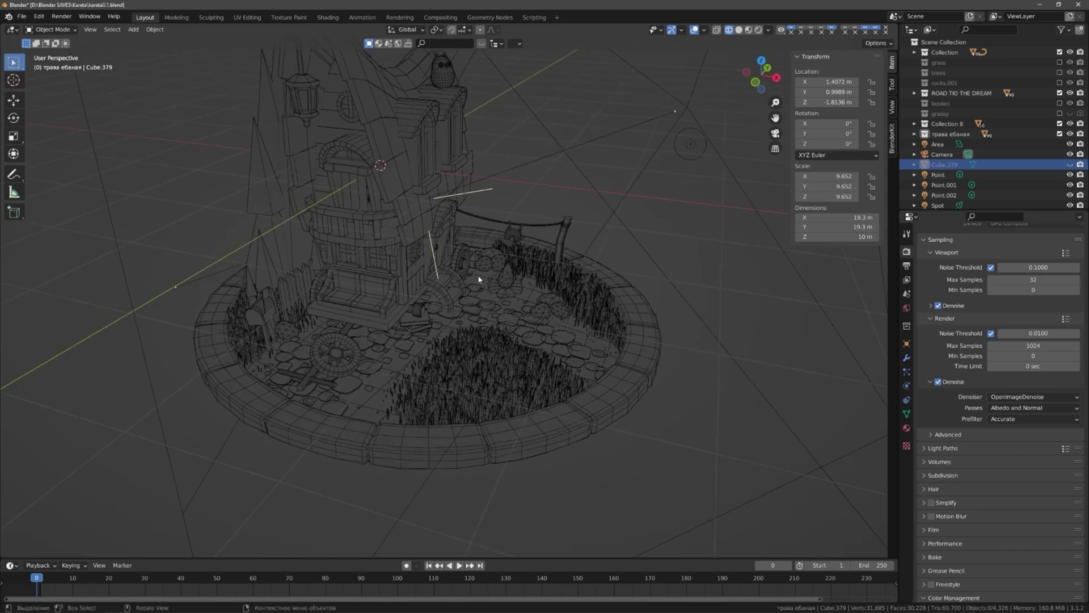
key(KP_0)
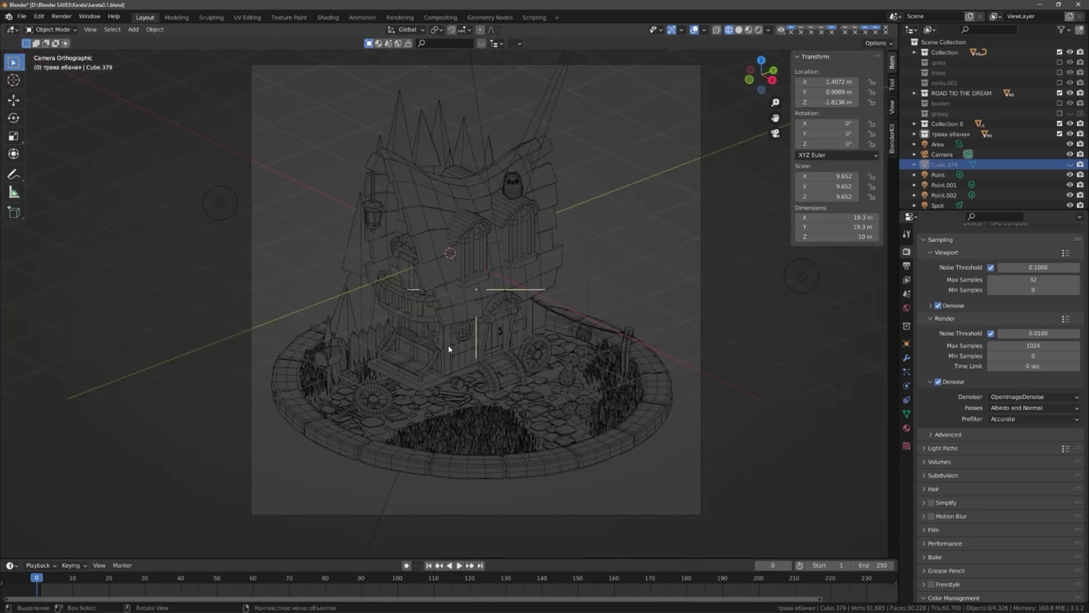
key(shift+z)
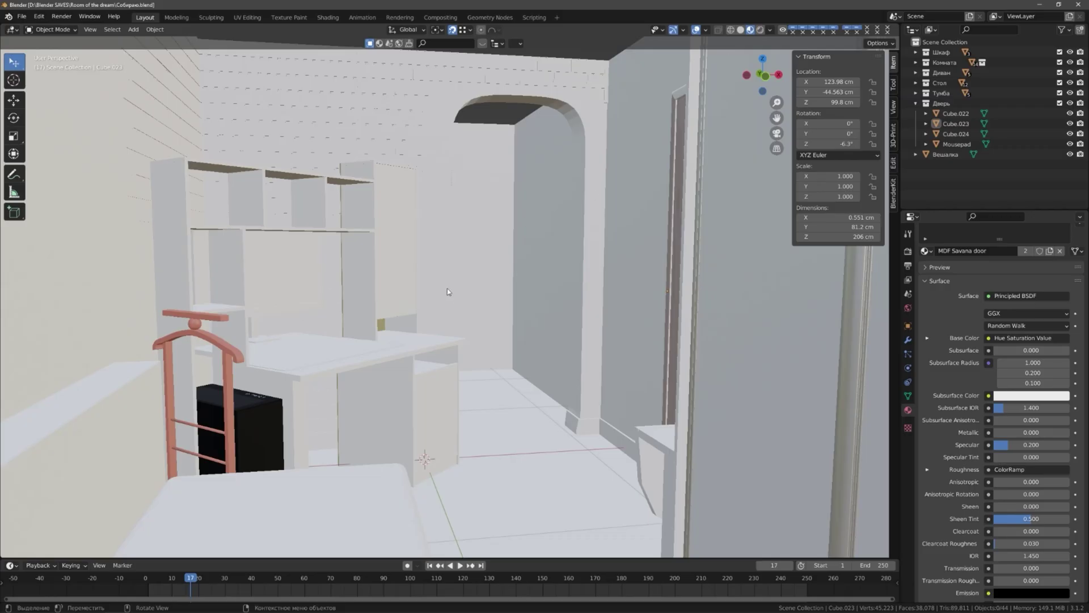
- Zoom and orbit in close to the desk in the room
middle_drag(455, 272, 434, 293)
scroll(434, 293, up, 5)
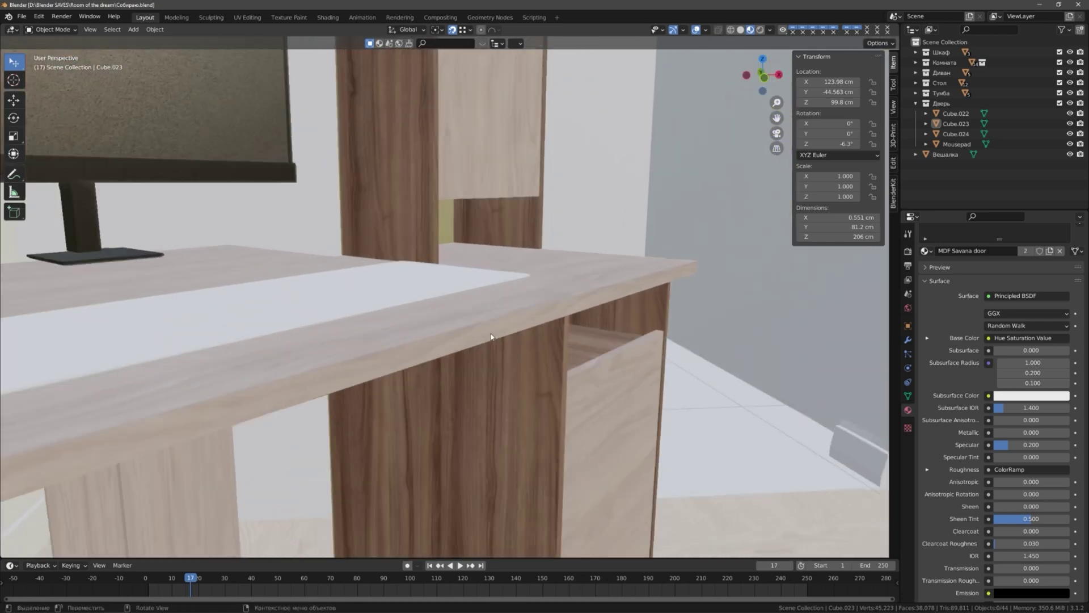
scroll(509, 337, up, 2)
scroll(422, 354, down, 4)
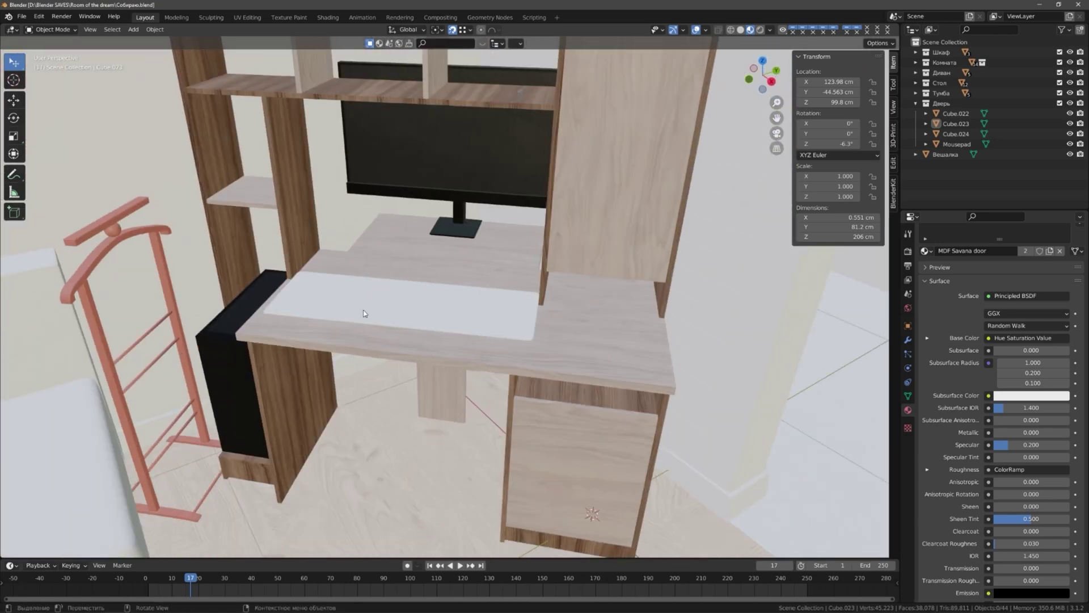
scroll(379, 312, up, 2)
middle_drag(379, 312, 481, 300)
scroll(425, 310, down, 3)
scroll(447, 302, down, 2)
- Isolate the desk Стол in local view, inspect it in wireframe and shaded, then exit
click(472, 343)
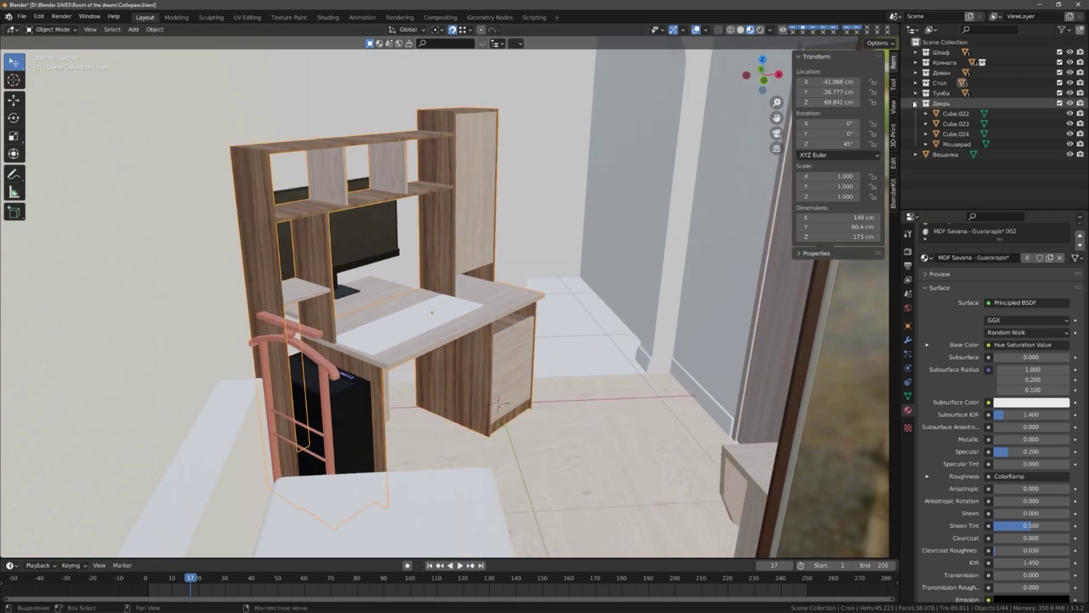
key(slash)
key(shift+z)
mouse_move(511, 238)
middle_down()
mouse_move(428, 209)
mouse_move(377, 250)
mouse_move(260, 241)
mouse_move(287, 255)
mouse_move(513, 275)
mouse_move(589, 267)
mouse_move(169, 263)
mouse_move(227, 284)
mouse_move(158, 308)
middle_up()
key(shift+z)
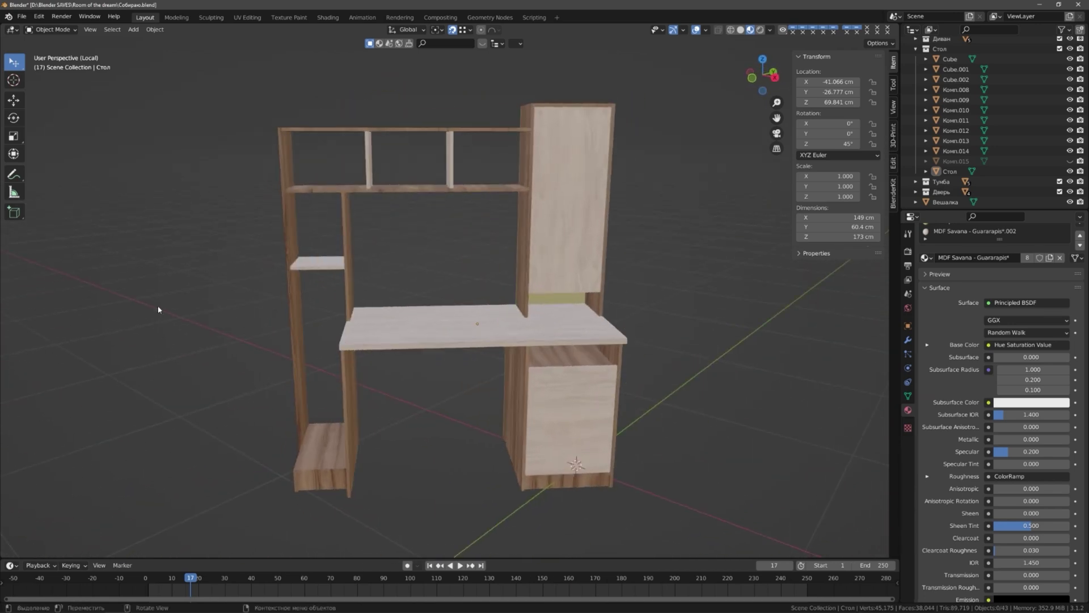
key(shift+z)
key(shift+z)
key(KP_Divide)
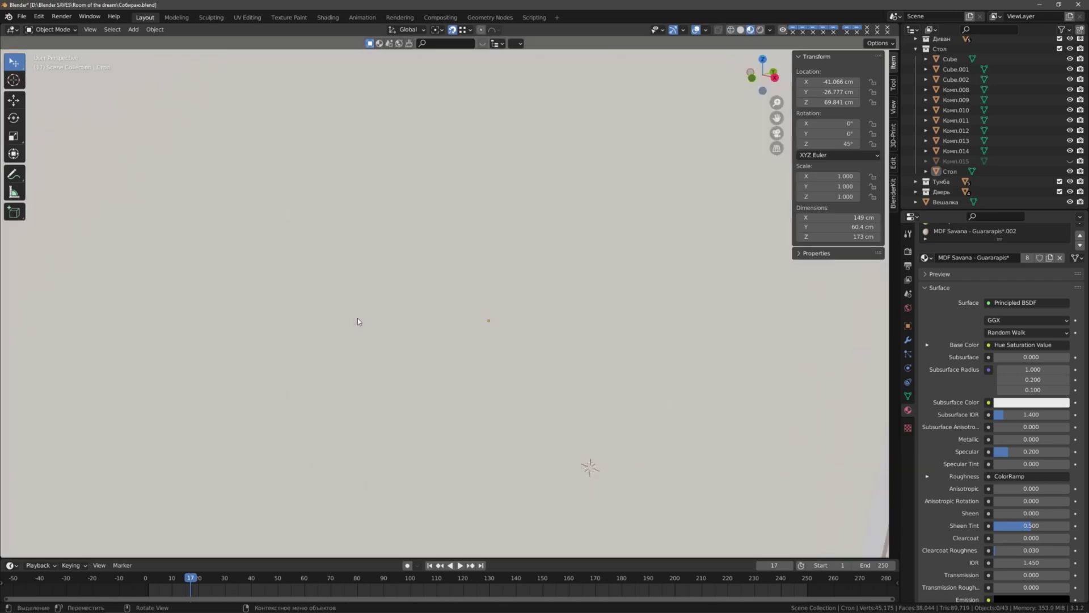
- Isolate the PC case Комп.015 and see through it in wireframe with glass panel Комп.009 selected
click(375, 324)
key(KP_Divide)
mouse_move(578, 260)
middle_down()
mouse_move(649, 219)
mouse_move(707, 229)
mouse_move(694, 258)
mouse_move(437, 244)
mouse_move(503, 290)
mouse_move(548, 254)
mouse_move(640, 226)
mouse_move(601, 241)
mouse_move(482, 240)
mouse_move(467, 167)
mouse_move(482, 248)
mouse_move(498, 255)
mouse_move(491, 238)
middle_up()
click(490, 238)
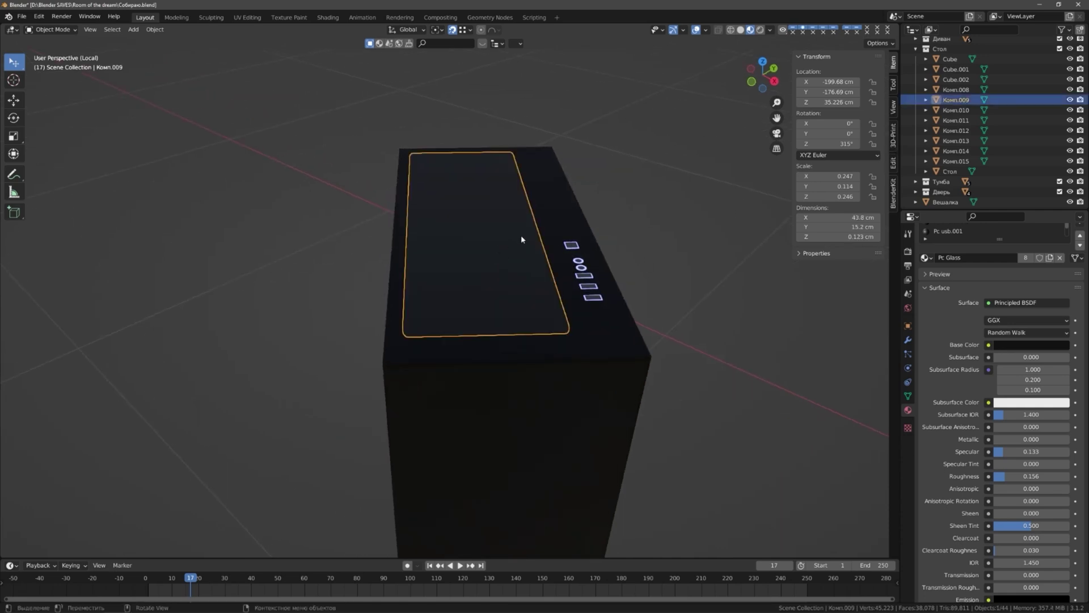
key(shift+z)
- Orbit and zoom around the PC case with materials shown, then return to the full room
scroll(522, 278, up, 2)
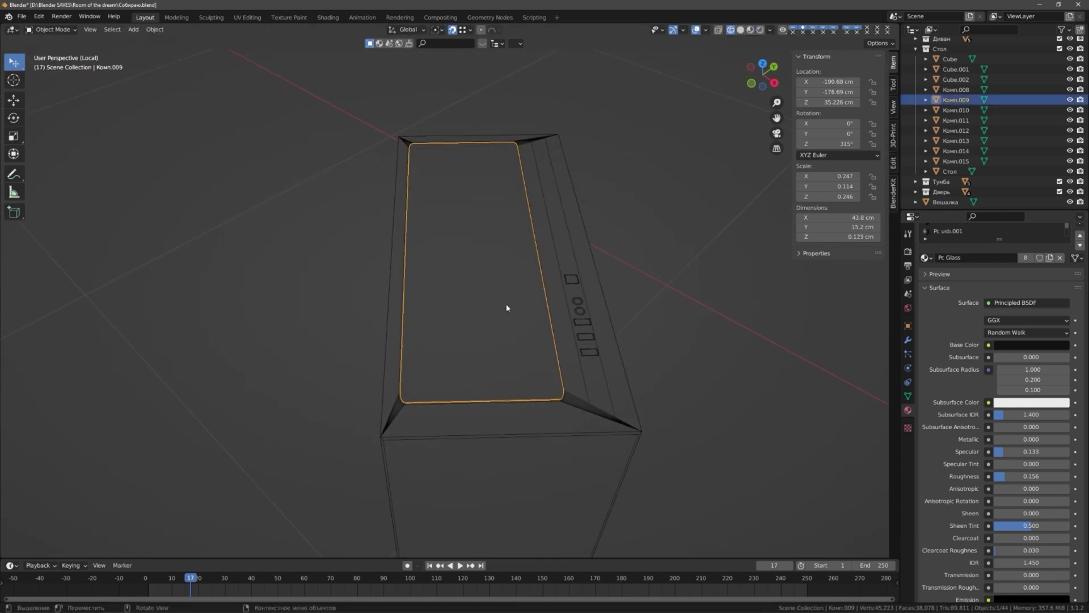
scroll(505, 309, up, 3)
scroll(502, 328, down, 2)
key(shift+z)
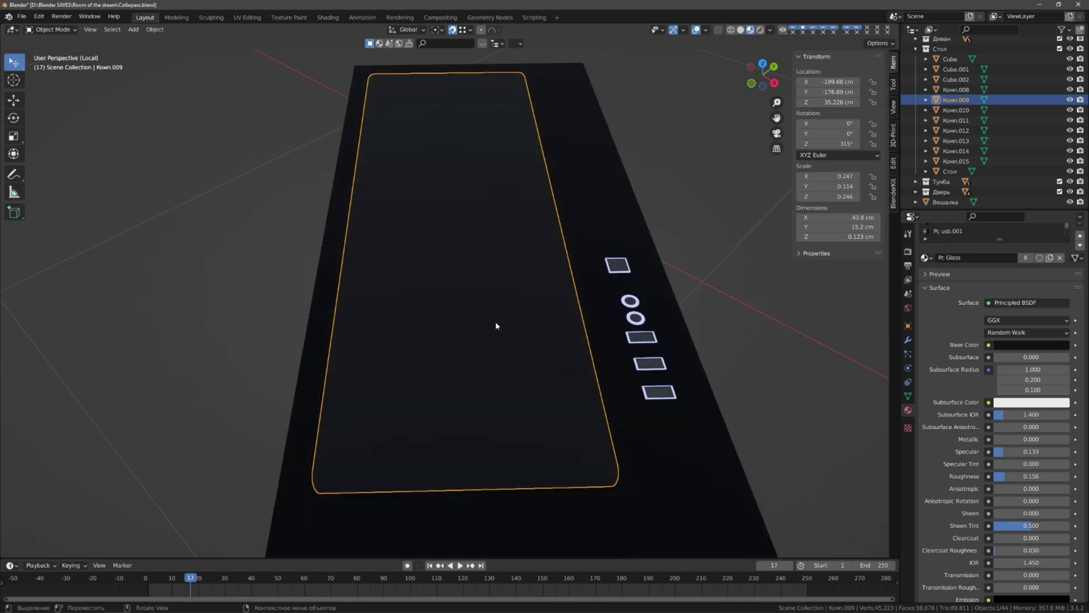
middle_drag(495, 321, 368, 246)
scroll(472, 197, up, 4)
scroll(472, 198, down, 4)
mouse_move(472, 197)
middle_down()
mouse_move(512, 223)
mouse_move(574, 236)
middle_up()
scroll(512, 223, down, 4)
key(KP_Divide)
- Isolate the coat hanger Вешалка and inspect its frame in wireframe from the front
click(287, 317)
key(KP_Divide)
mouse_move(445, 321)
middle_down()
mouse_move(491, 285)
mouse_move(550, 275)
mouse_move(275, 274)
mouse_move(550, 272)
mouse_move(628, 297)
mouse_move(736, 270)
middle_up()
click(549, 275)
key(shift+z)
middle_drag(445, 230, 476, 205)
scroll(403, 136, up, 3)
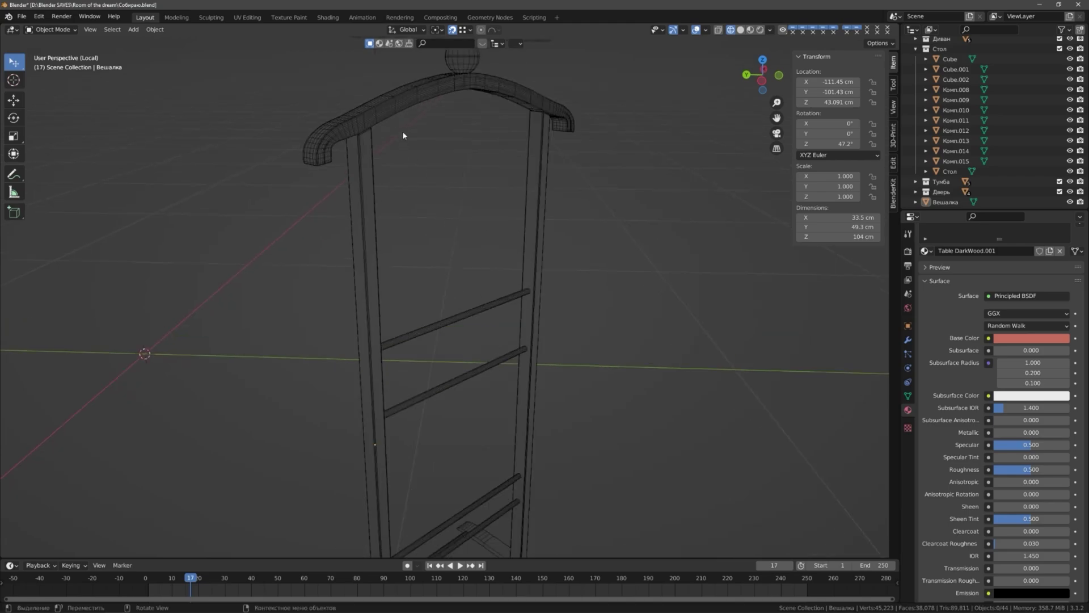
scroll(440, 124, up, 2)
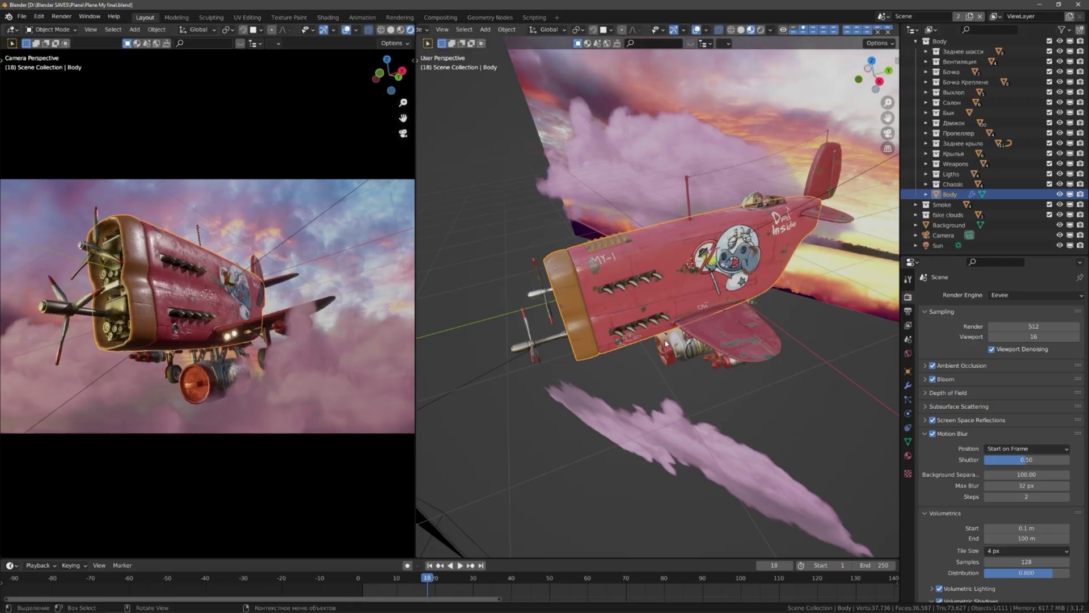
- Inspect the red plane from front and rear underside in wireframe and rendered shading
mouse_move(641, 279)
middle_down()
mouse_move(796, 276)
mouse_move(656, 445)
middle_up()
key(shift+z)
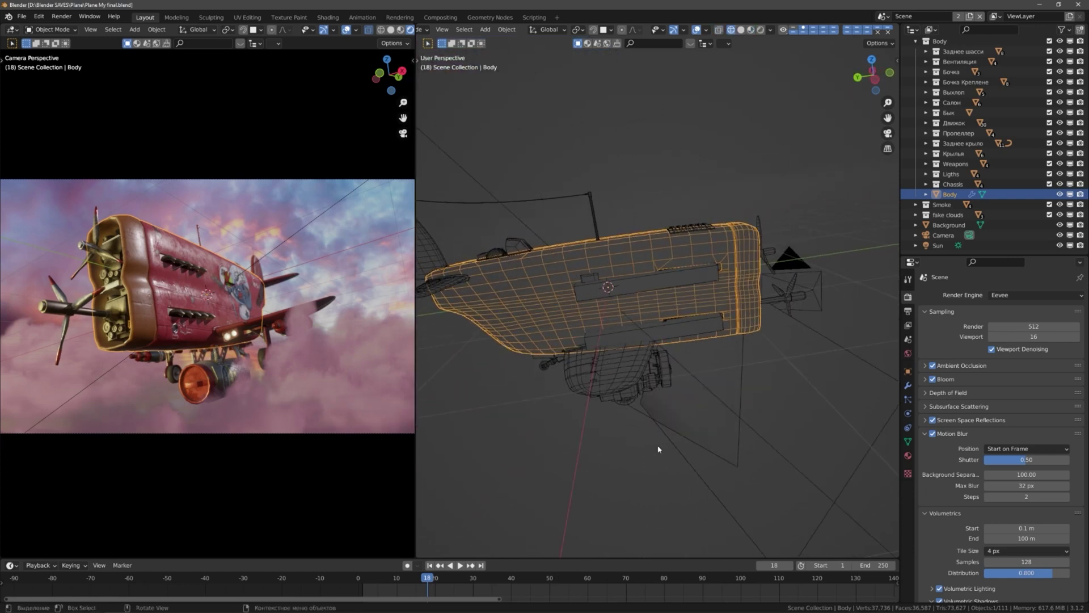
click(581, 415)
mouse_move(565, 326)
middle_down()
mouse_move(833, 321)
mouse_move(593, 329)
mouse_move(615, 263)
mouse_move(749, 50)
middle_up()
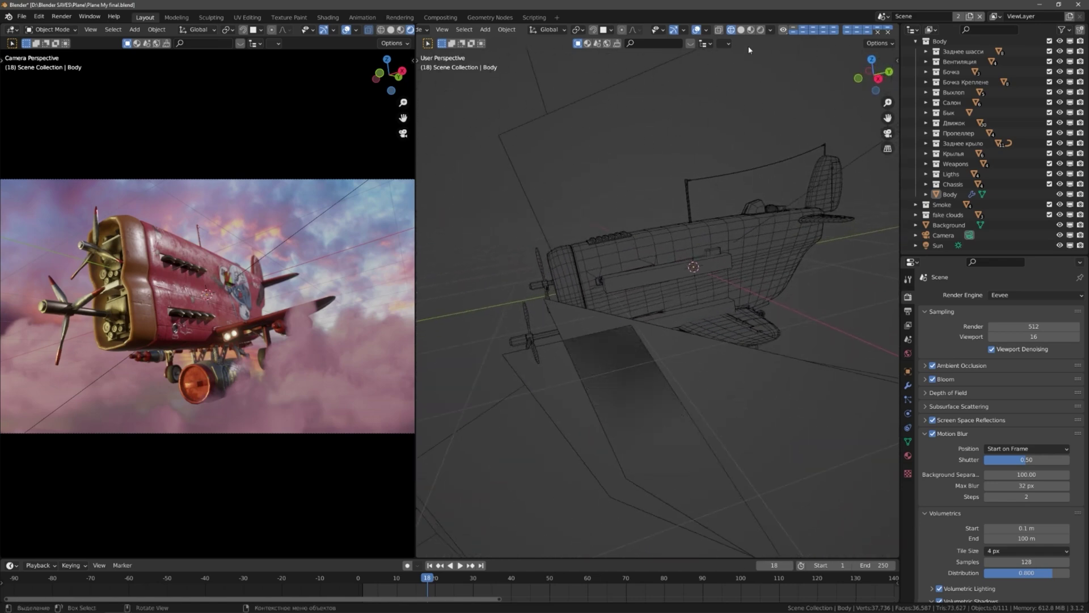
click(761, 29)
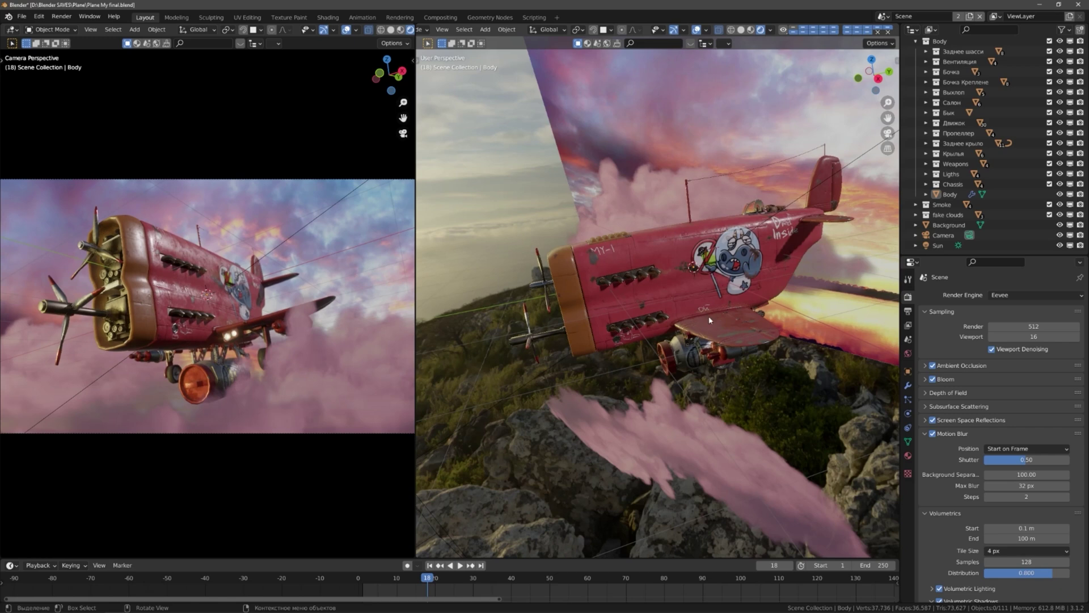
mouse_move(665, 319)
middle_down()
mouse_move(770, 305)
mouse_move(645, 304)
mouse_move(638, 285)
mouse_move(627, 296)
mouse_move(731, 297)
middle_up()
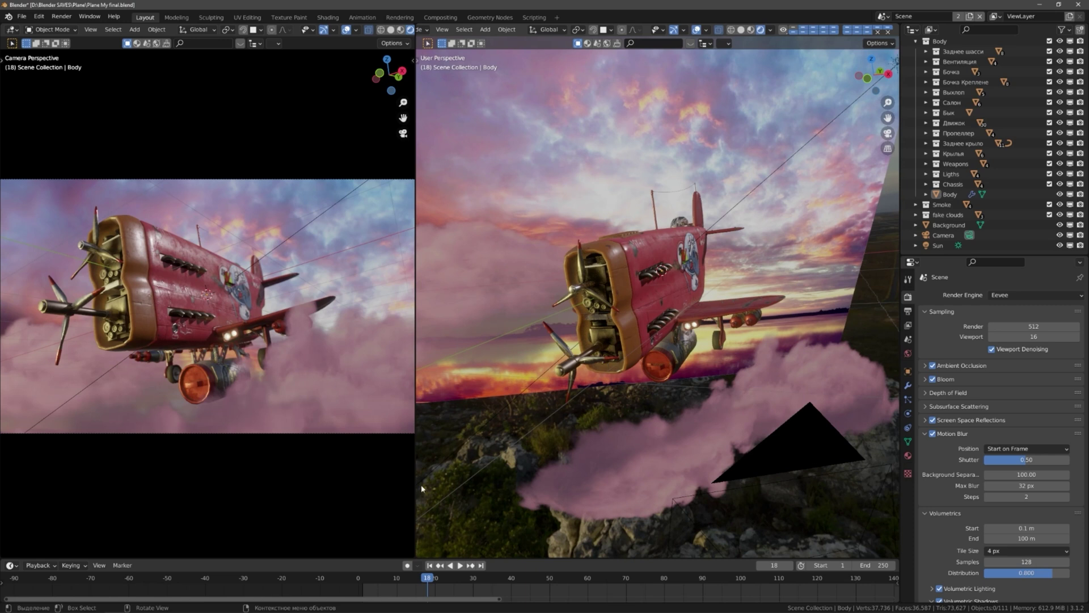
- Play the plane animation, scrub back to frame 7, stop playback, and start loading the room file
key(shift+ctrl+space)
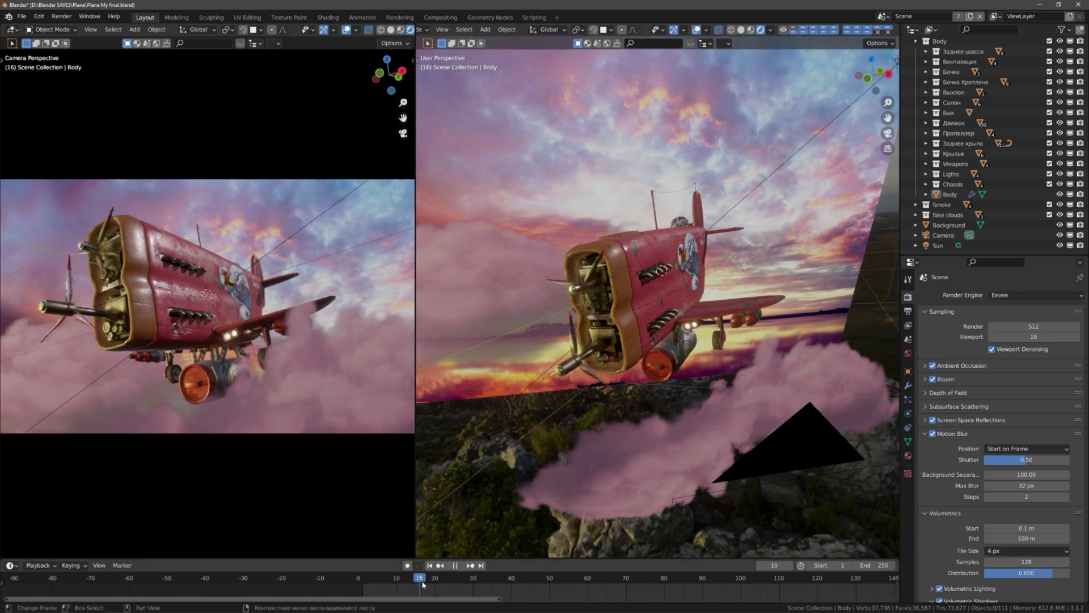
mouse_move(395, 588)
mouse_down()
mouse_move(365, 588)
mouse_move(427, 585)
mouse_up()
key(space)
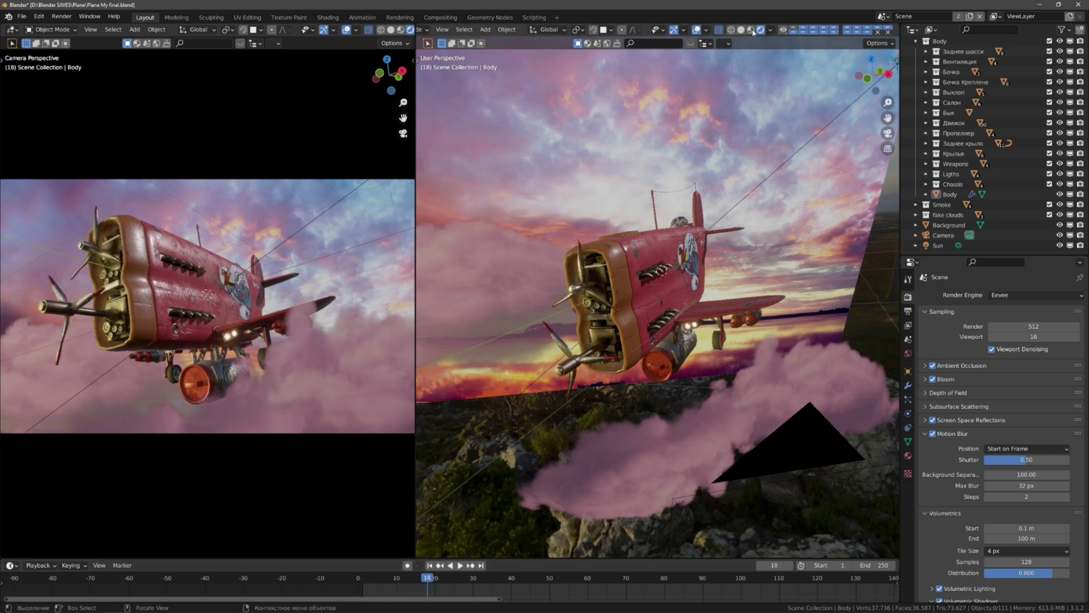
click(23, 17)
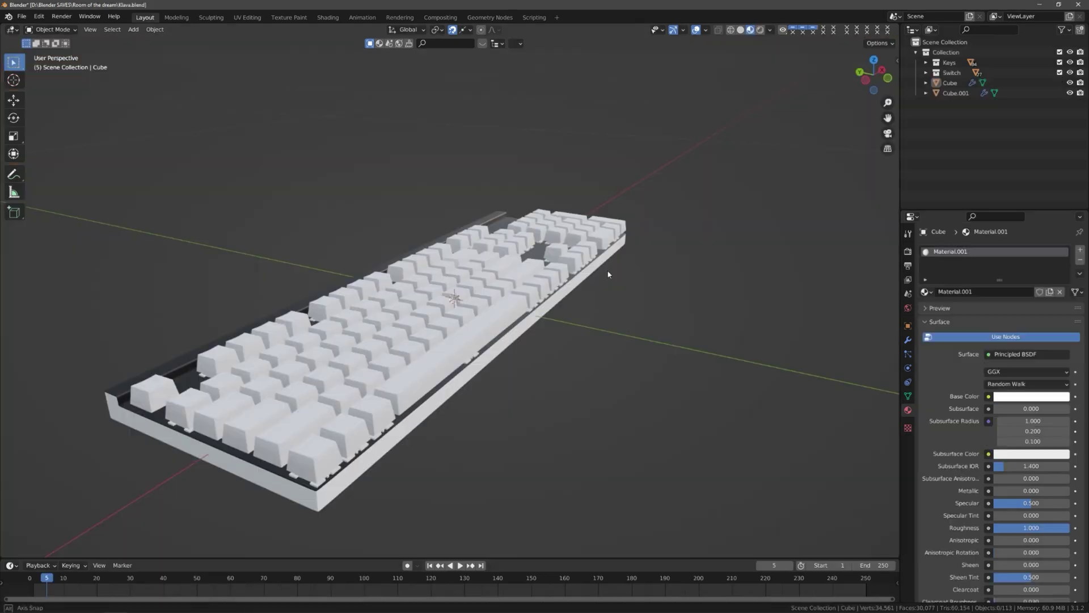
- Orbit around the keyboard model to view its white keycaps on the dark base
mouse_move(605, 270)
middle_down()
mouse_move(513, 280)
mouse_move(522, 298)
mouse_move(569, 287)
mouse_move(425, 299)
mouse_move(511, 303)
middle_up()
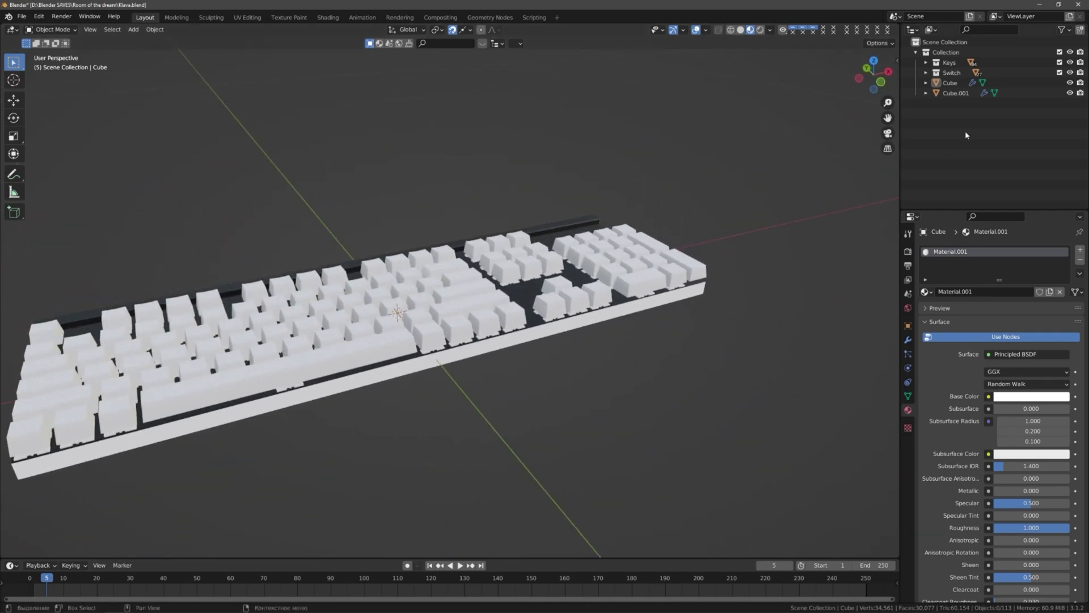
- Hide the keyboard's keycaps, switches, white strip and dark base slab layer by layer
click(1060, 73)
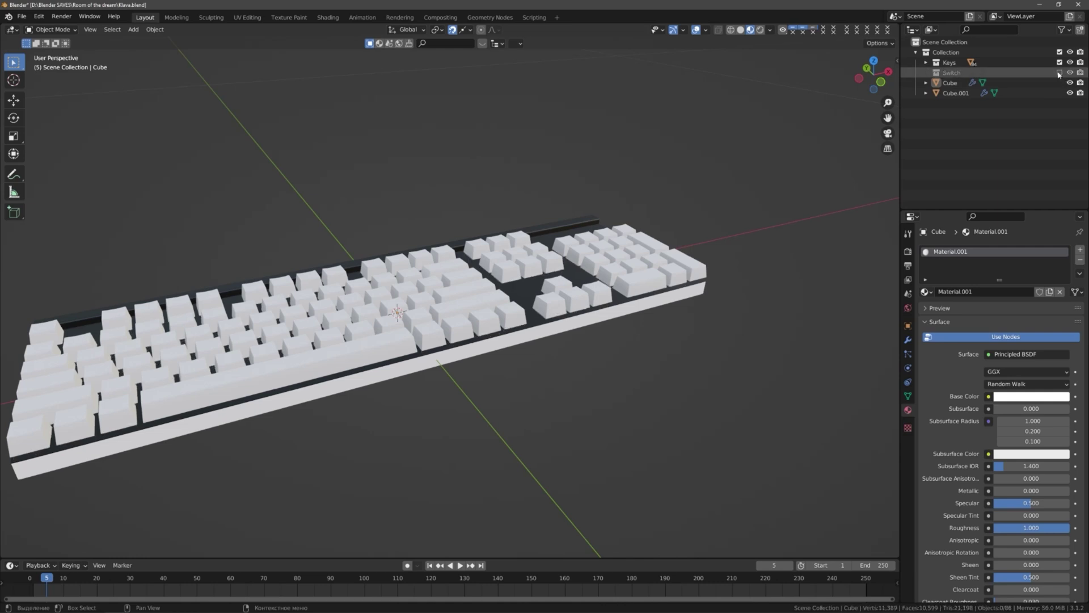
click(1059, 72)
click(1059, 73)
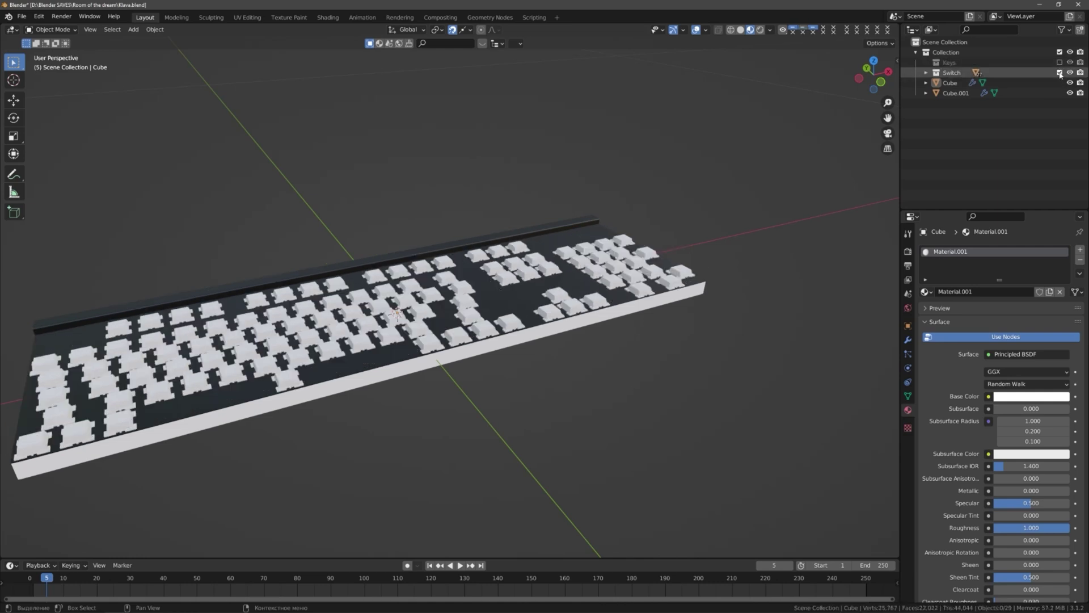
click(1070, 82)
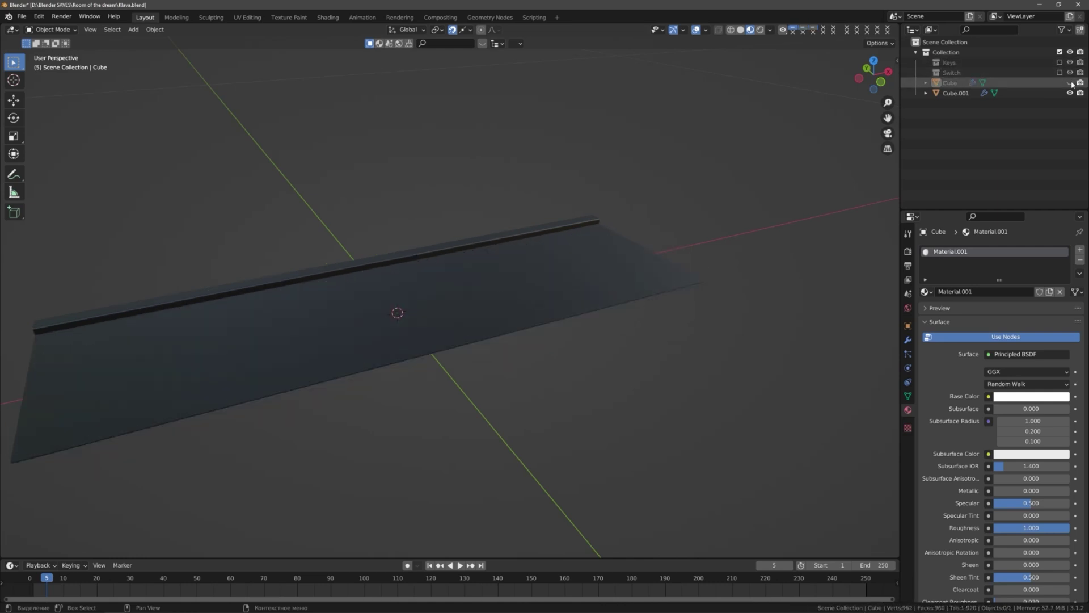
click(1070, 92)
- Restore the base, switches and keycaps, then view the keyboard in wireframe
click(1070, 92)
click(1059, 72)
click(1059, 62)
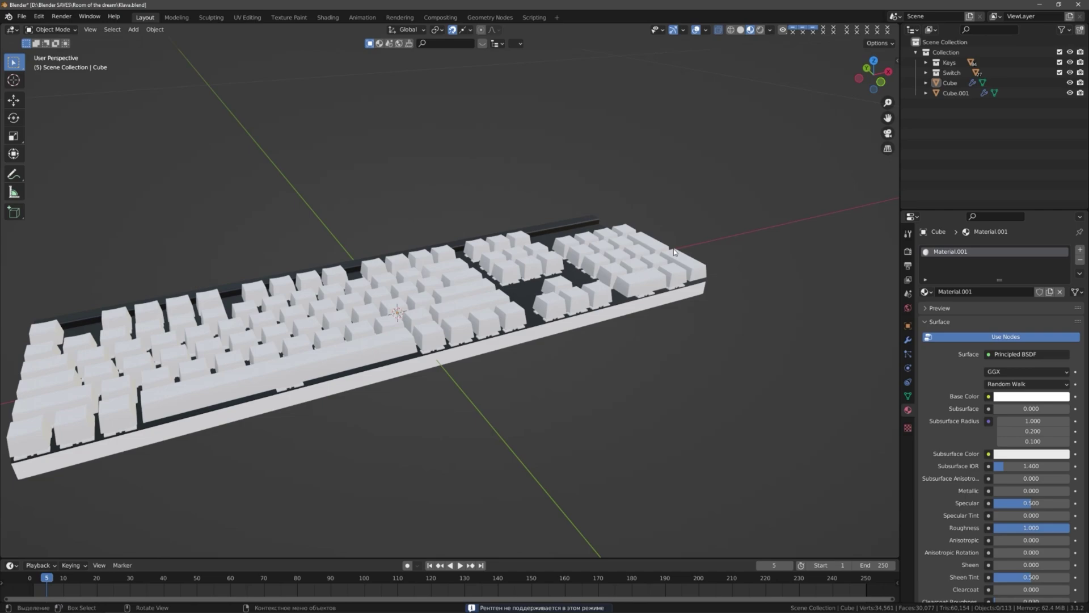
key(shift+z)
mouse_move(672, 247)
middle_down()
mouse_move(671, 234)
mouse_move(567, 227)
middle_up()
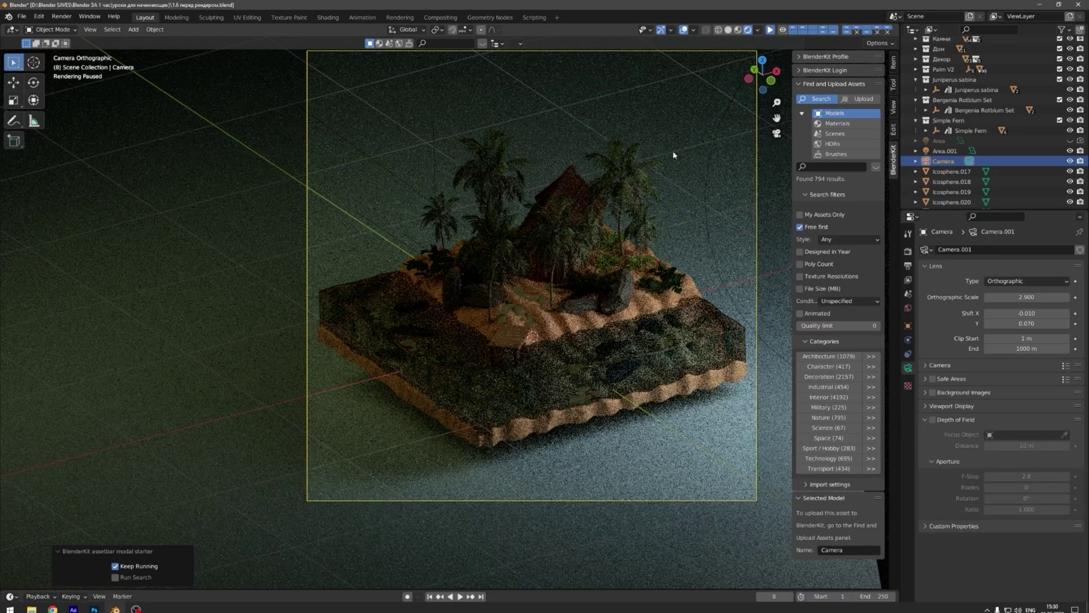
- Show the island diorama in Material Preview shading, zoomed in closer
click(737, 30)
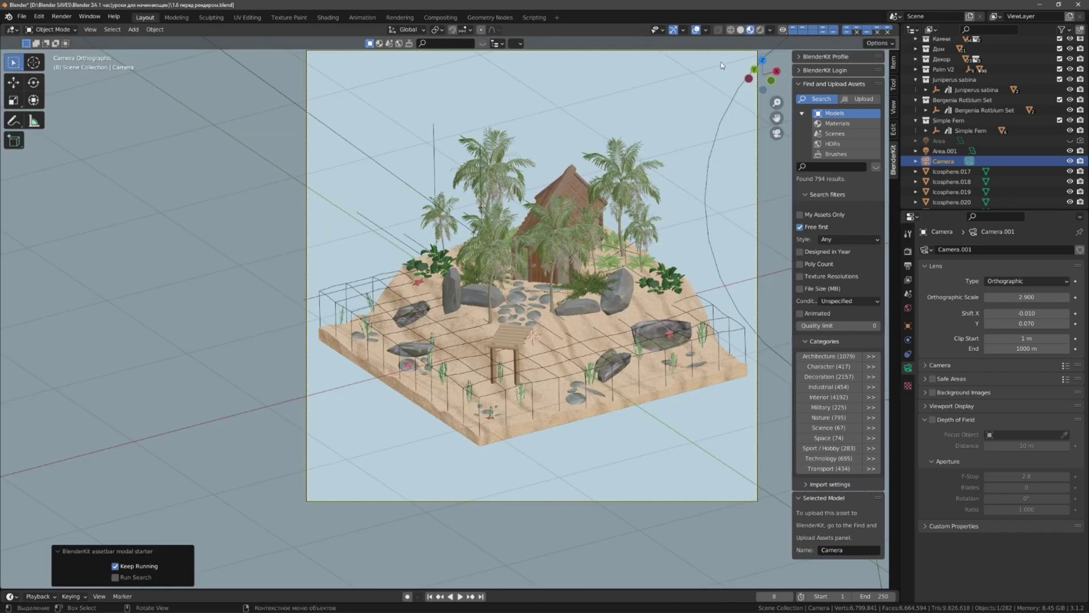
mouse_move(481, 325)
middle_down()
mouse_move(454, 327)
mouse_move(511, 346)
middle_up()
scroll(454, 327, up, 3)
scroll(444, 328, up, 3)
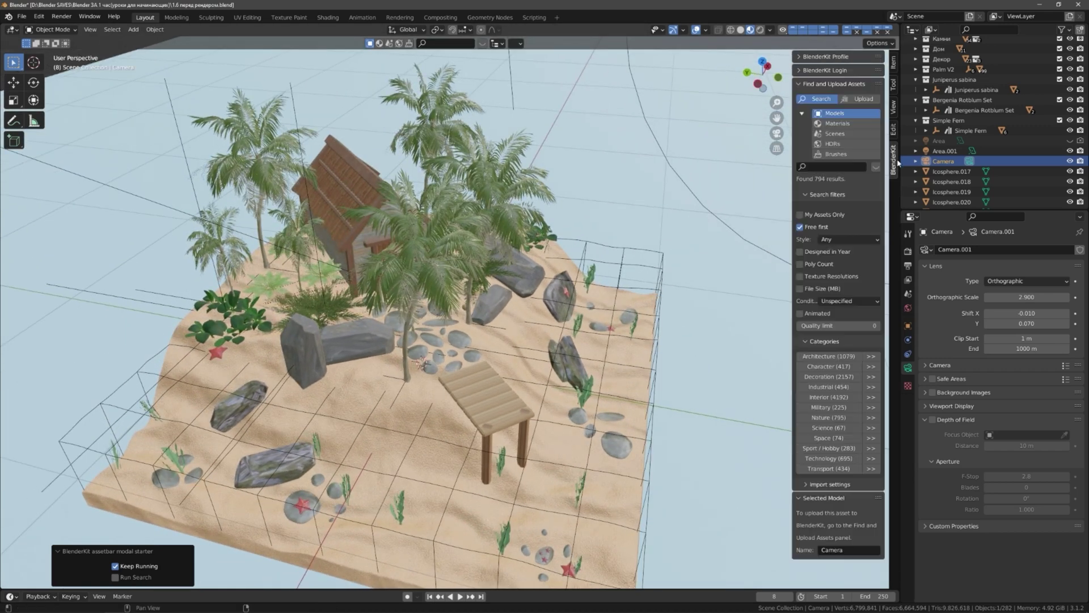
- Drop two palm models from BlenderKit's Nature category onto the island
click(844, 423)
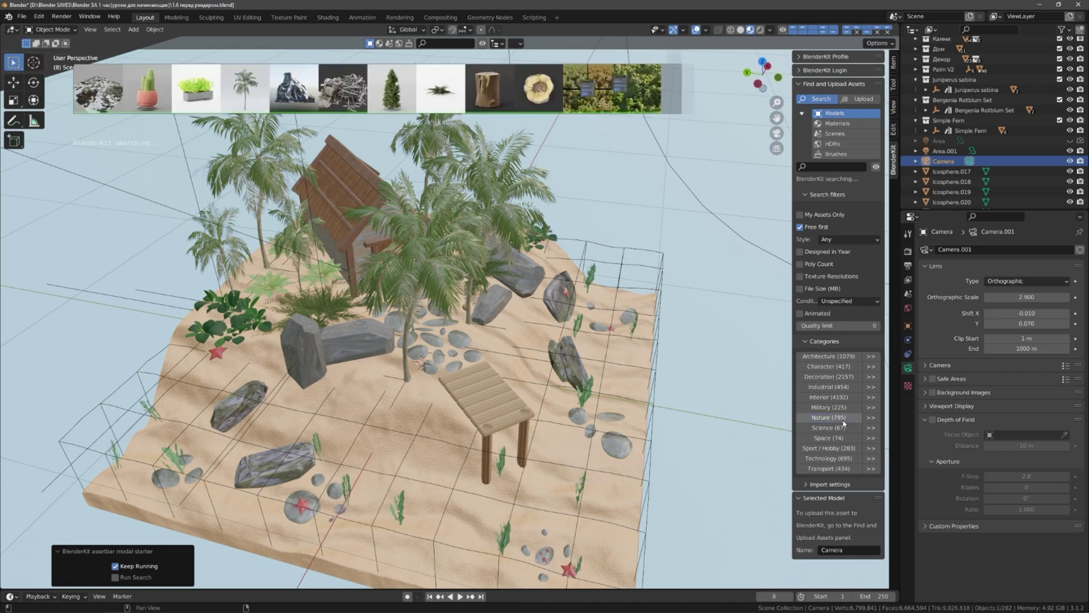
drag(245, 94, 396, 416)
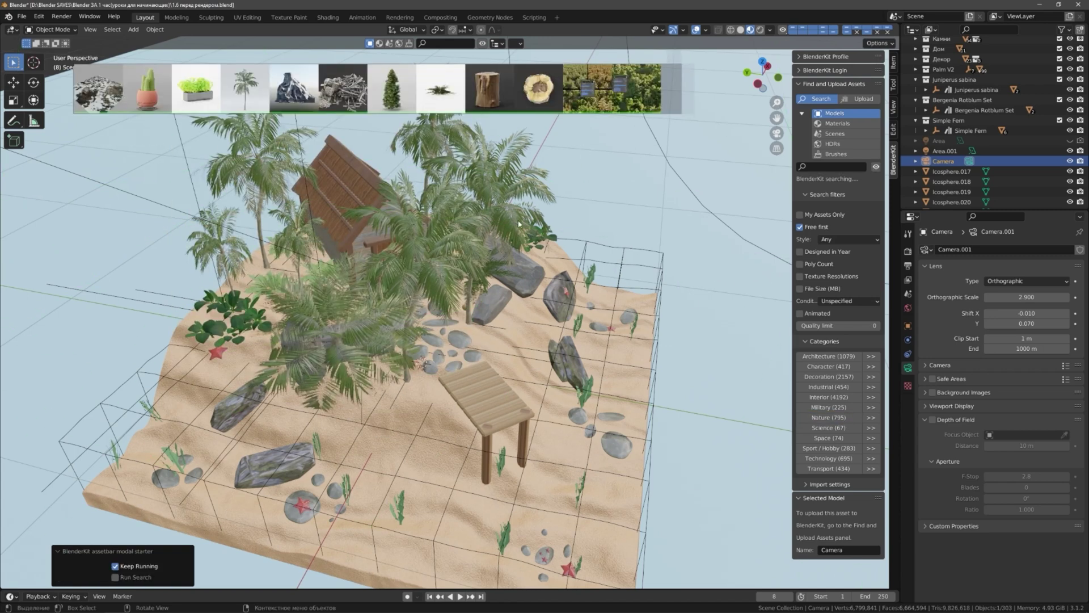
drag(244, 96, 659, 423)
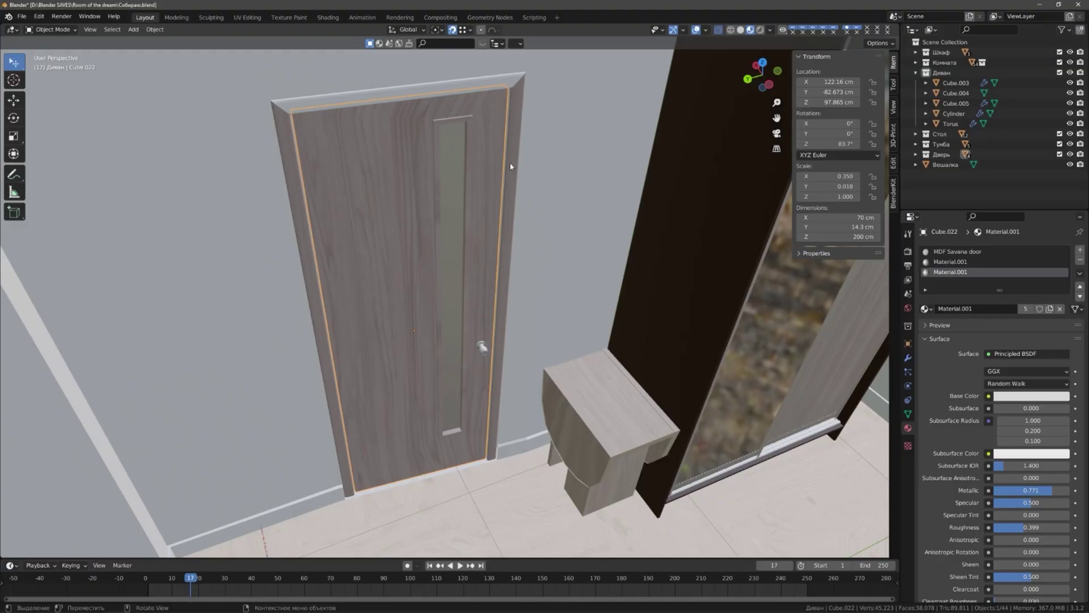
- Look around the room, selecting the stool, wardrobe, entry door and glass door
middle_drag(518, 336, 568, 397)
click(595, 422)
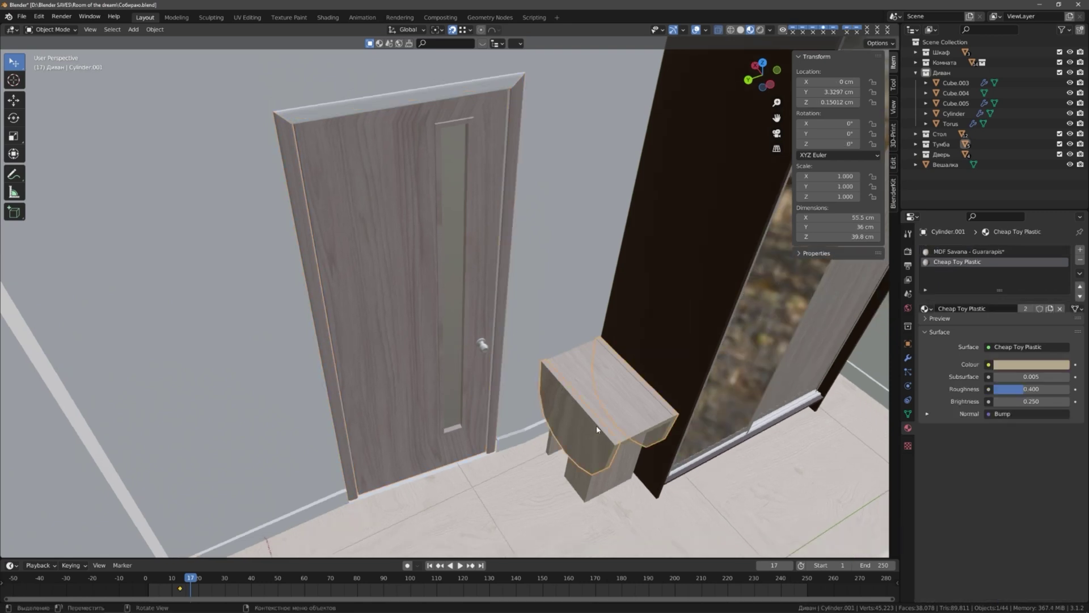
middle_drag(639, 468, 675, 464)
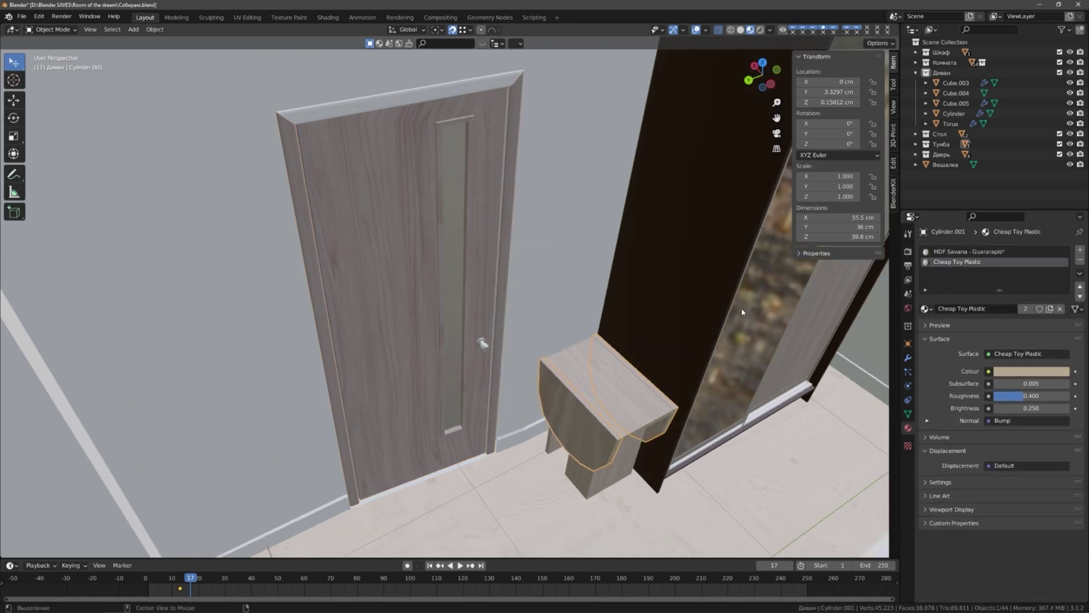
middle_drag(742, 311, 401, 219)
click(527, 253)
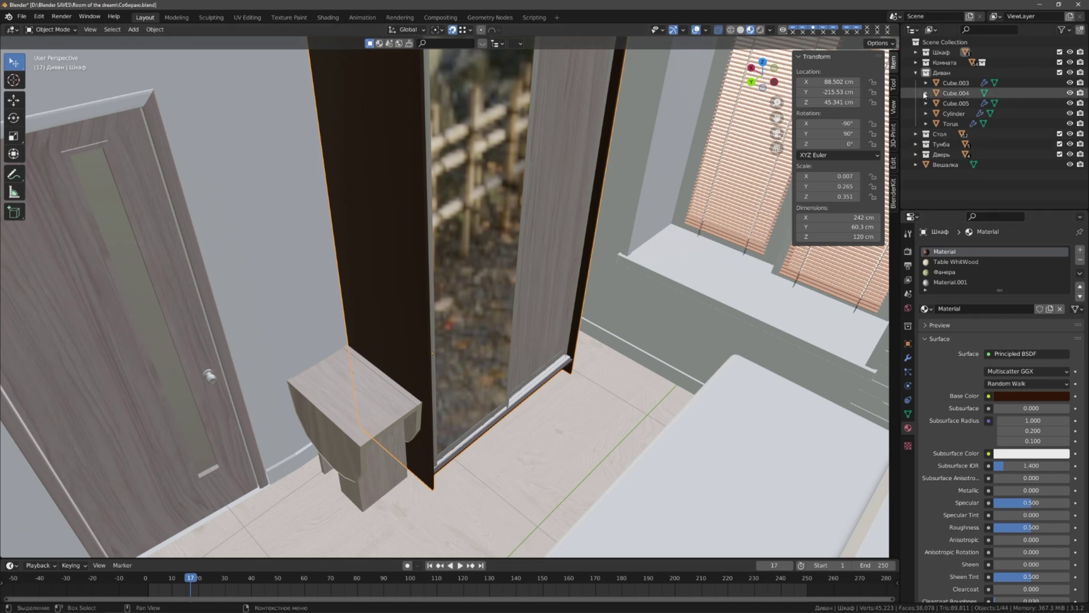
click(916, 73)
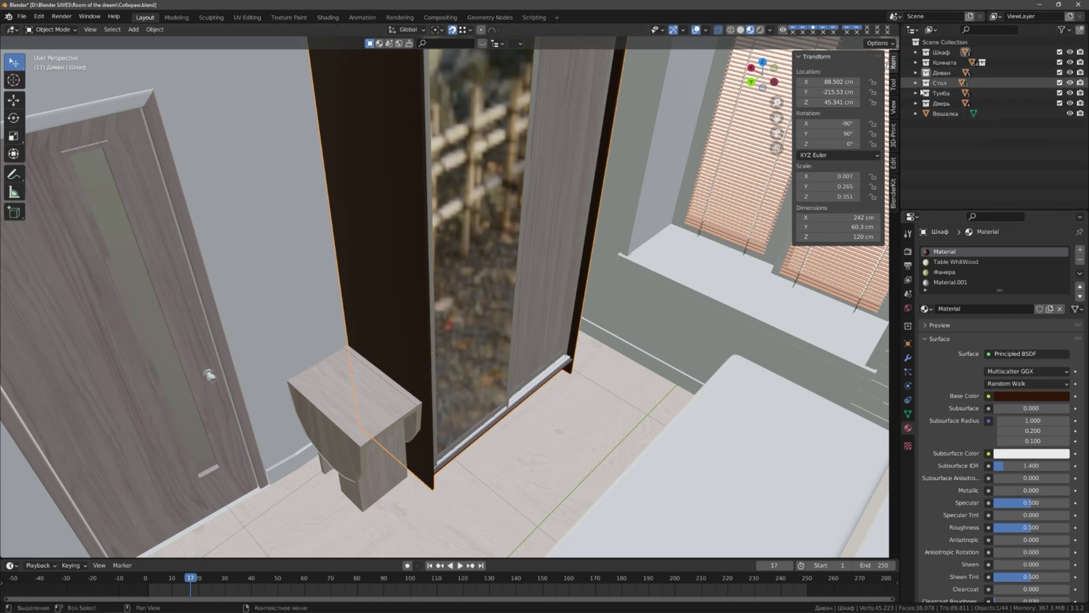
click(429, 164)
click(915, 62)
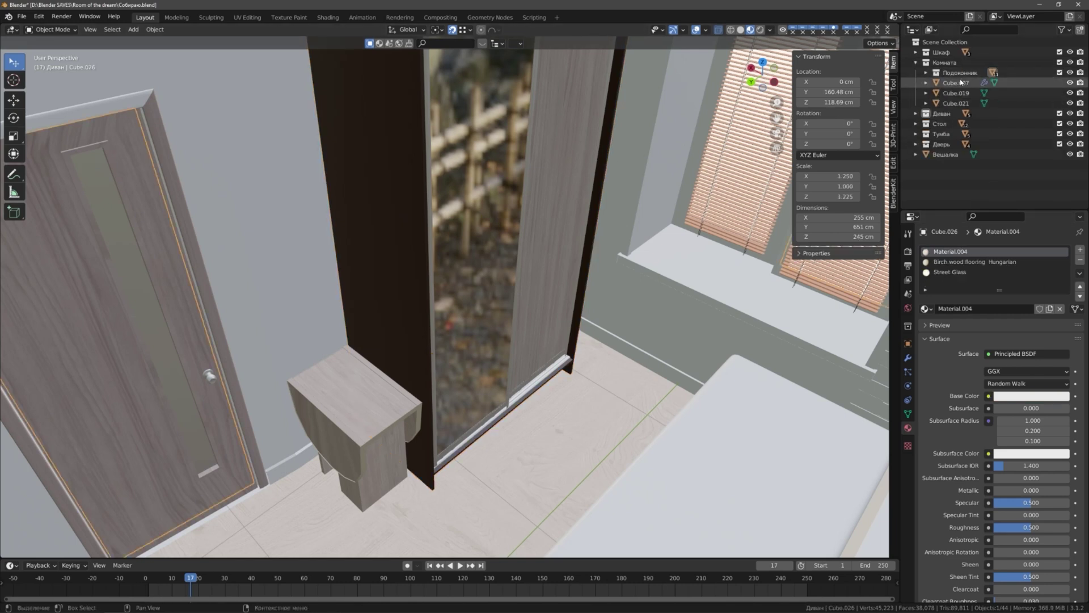
click(514, 142)
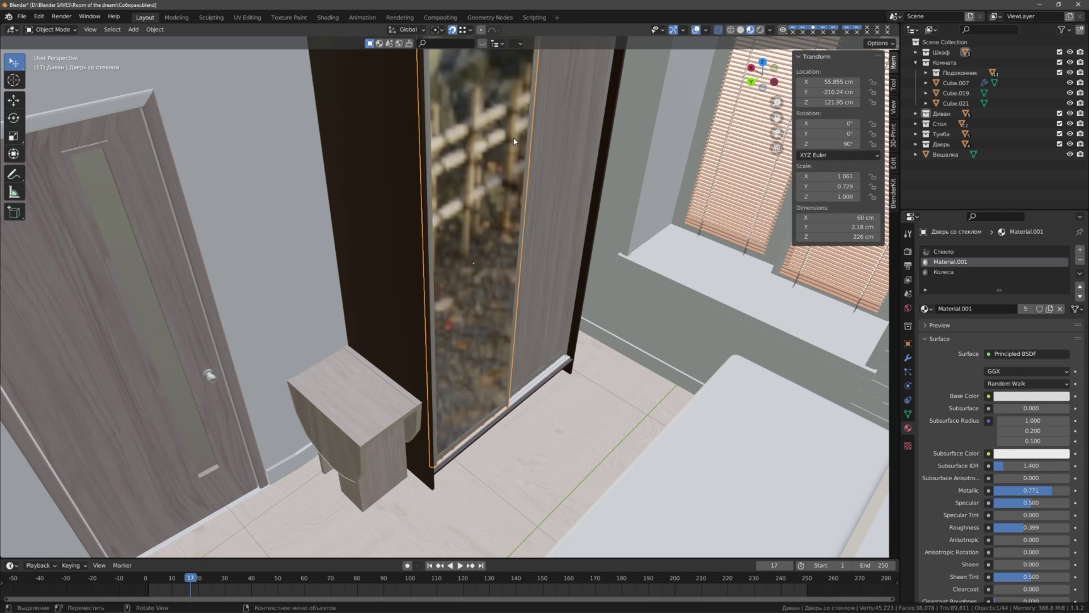
- Select Дверь, Дверь со стеклом and Шкаф from the Шкаф collection and isolate them in Local View
click(916, 63)
click(557, 206)
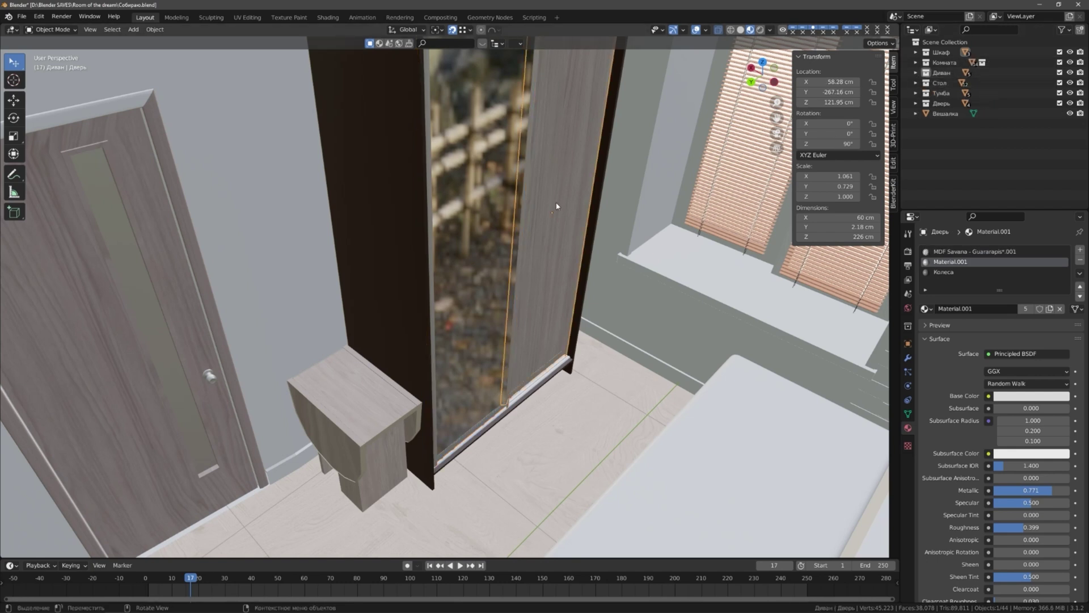
click(518, 200)
click(915, 73)
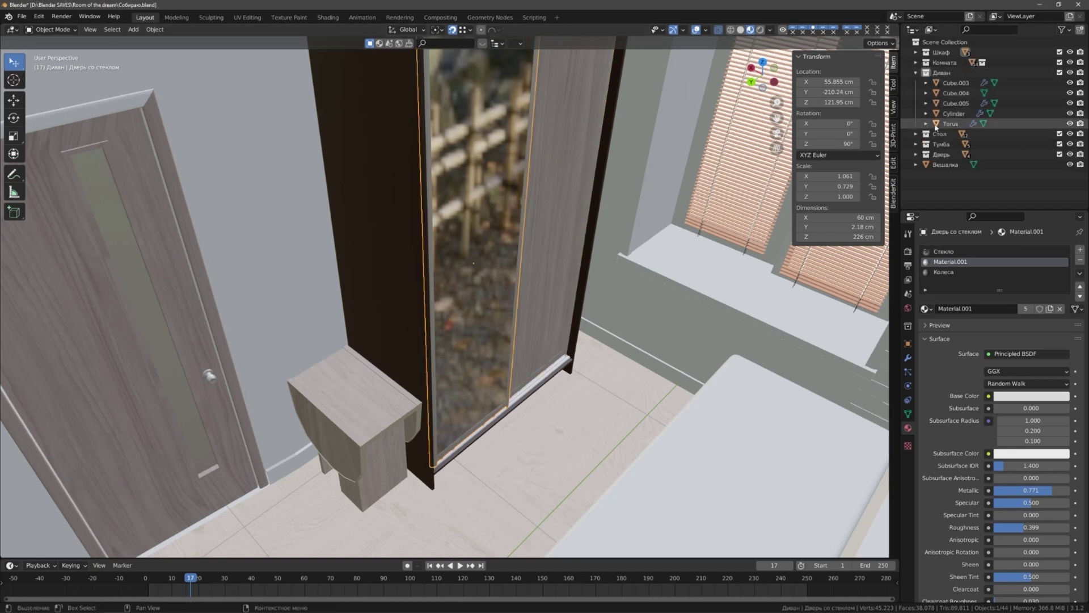
click(916, 72)
click(916, 53)
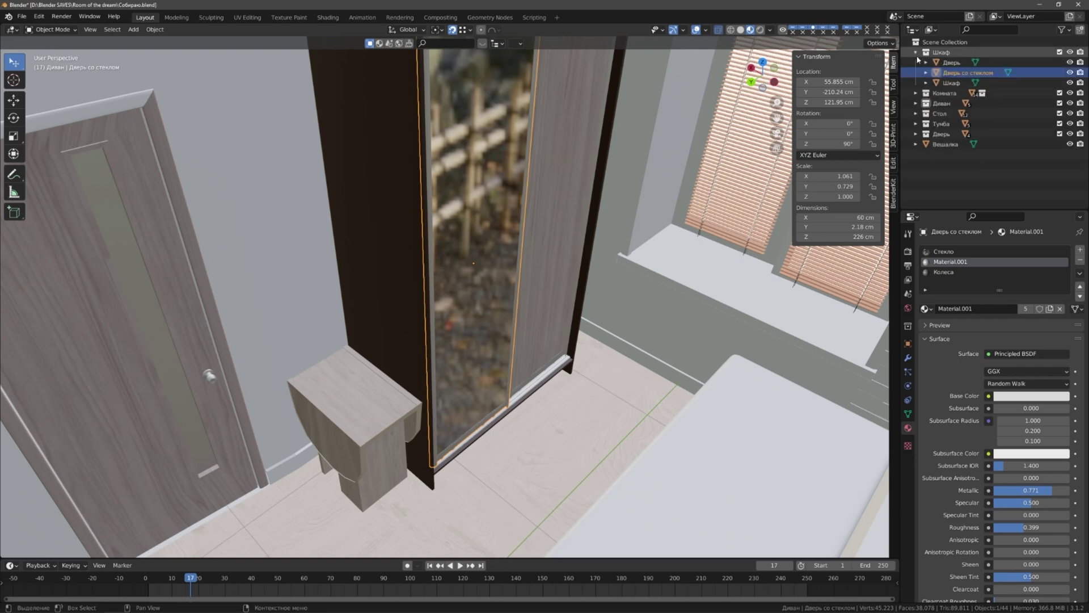
click(952, 63)
shift+click(952, 82)
key(slash)
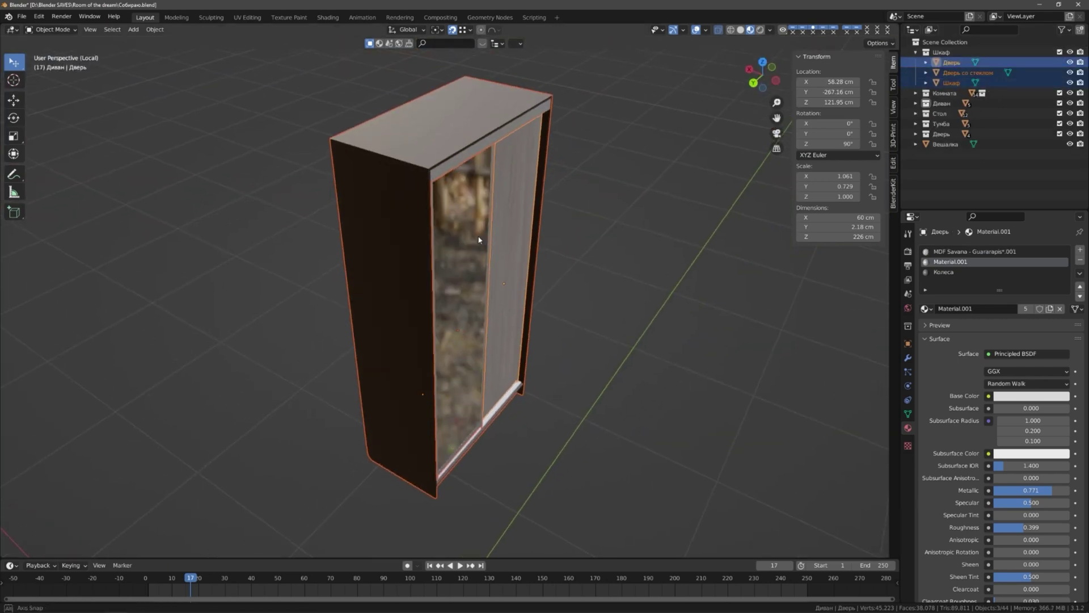
- Try sliding the mirrored glass door along Y, cancelling to leave it in place
middle_drag(479, 239, 440, 221)
scroll(437, 213, up, 5)
click(427, 311)
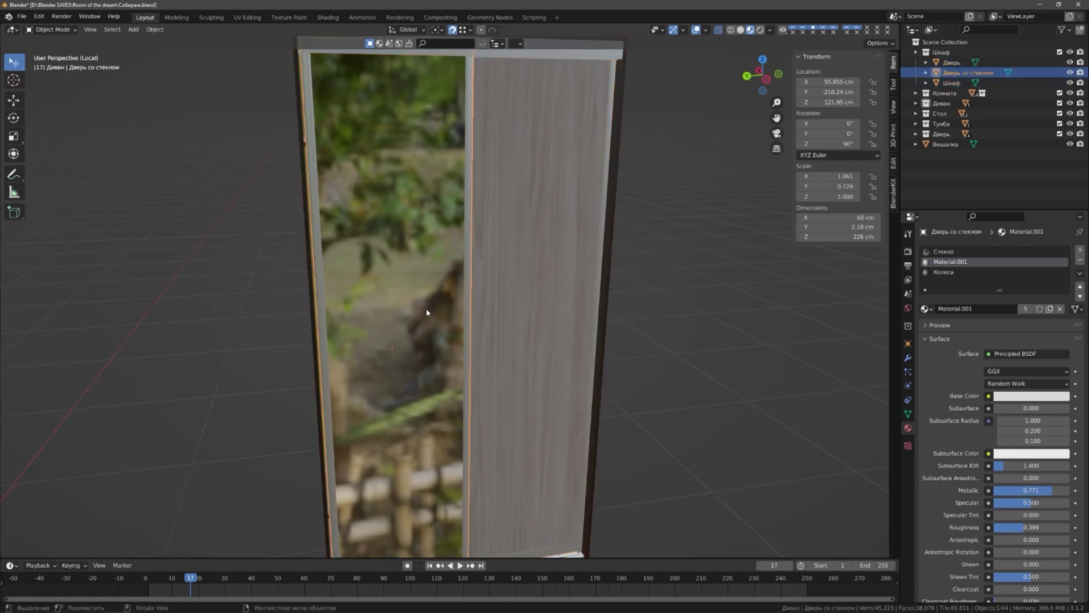
scroll(427, 311, down, 5)
middle_drag(432, 306, 426, 293)
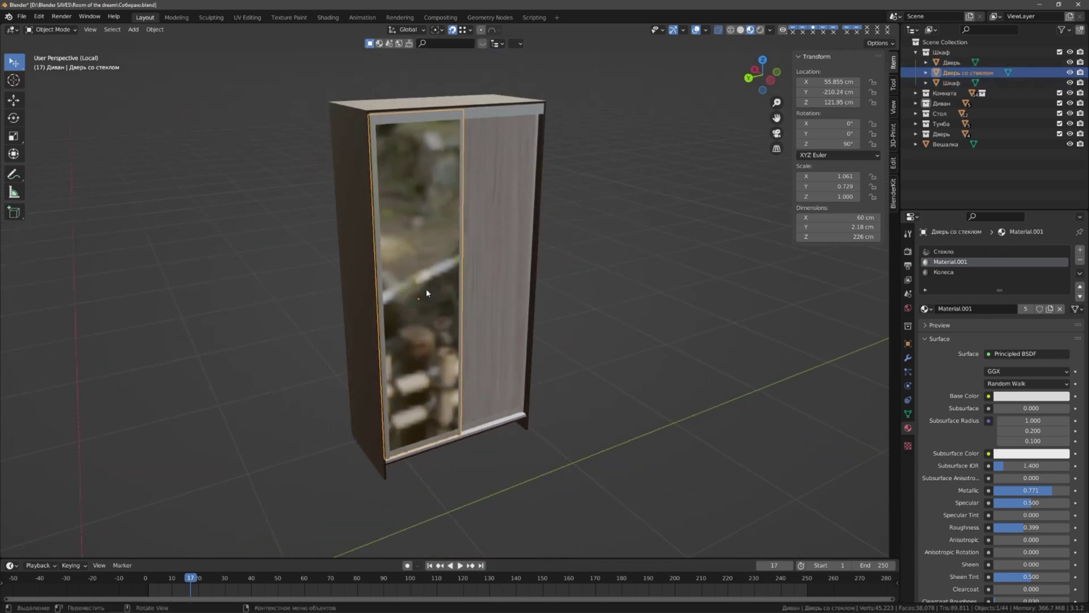
key(g)
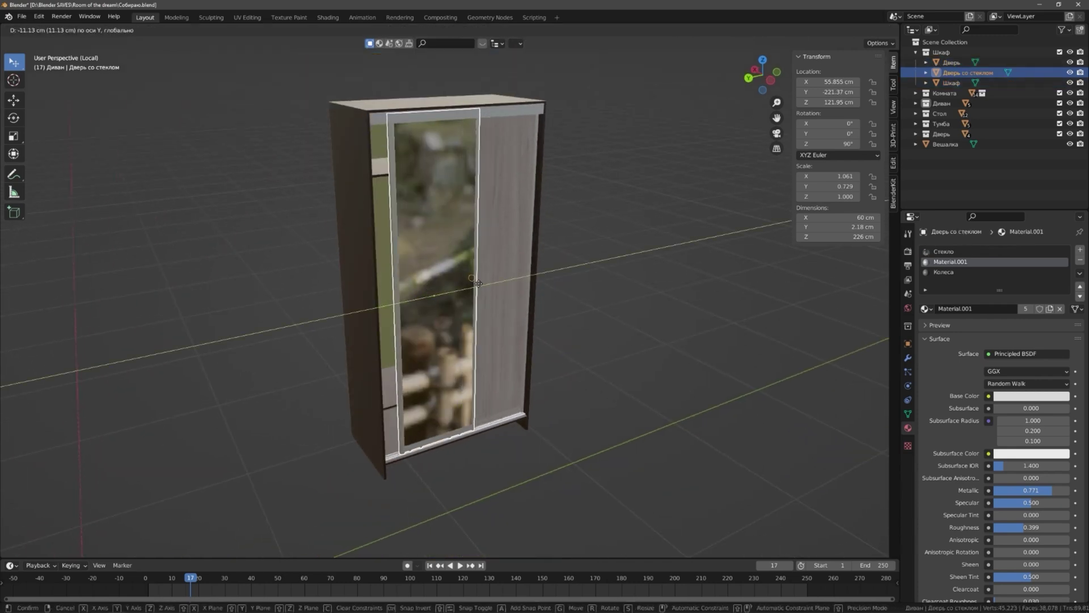
right_click(470, 288)
key(g)
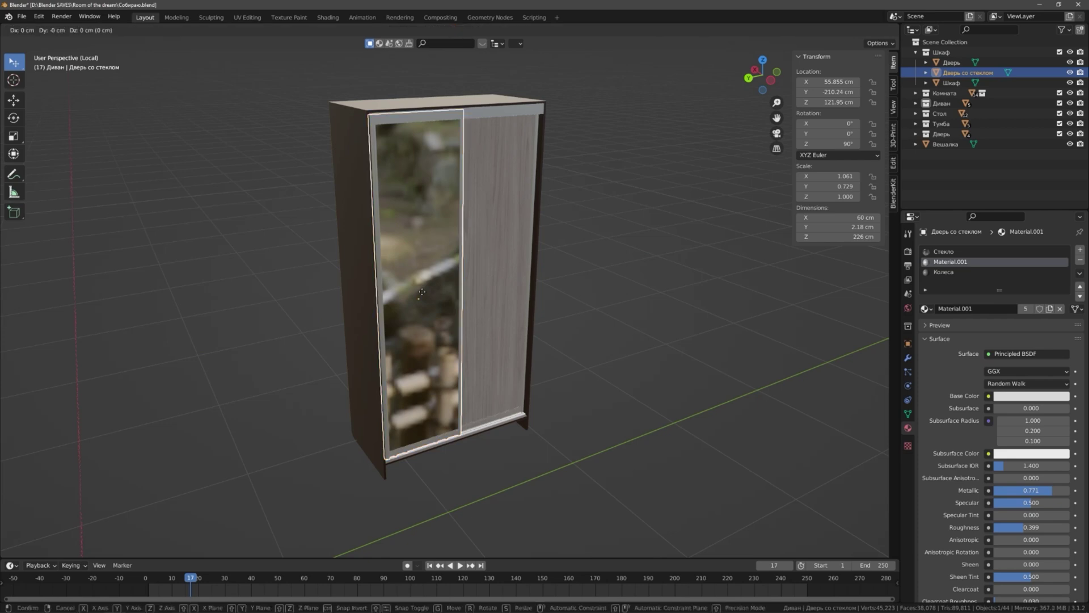
key(y)
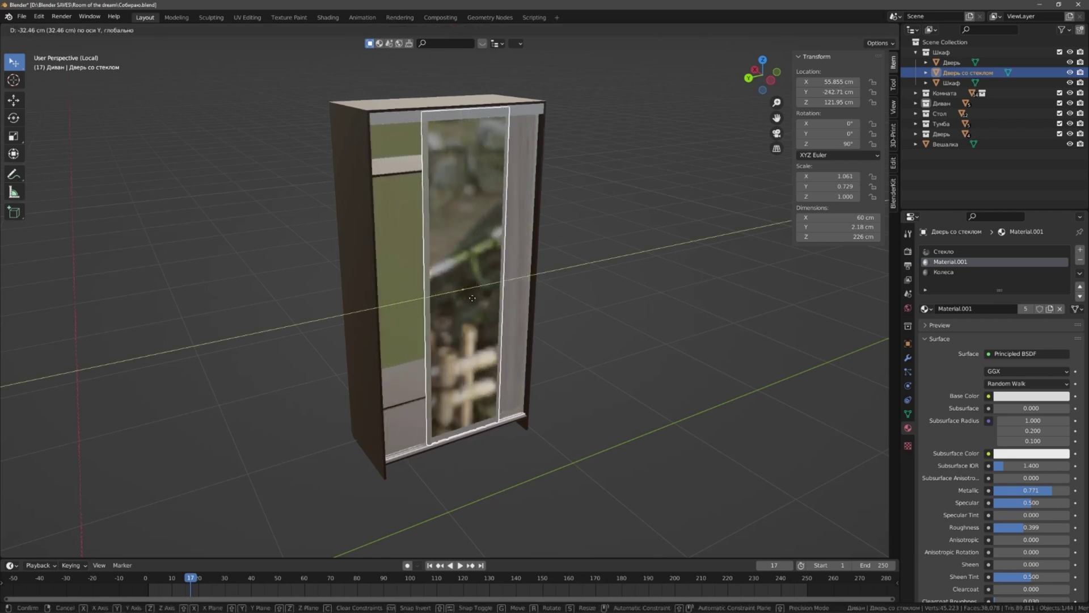
right_click(496, 293)
- Slide the plain wooden door along Y, set it back closed, and exit Local View
click(495, 292)
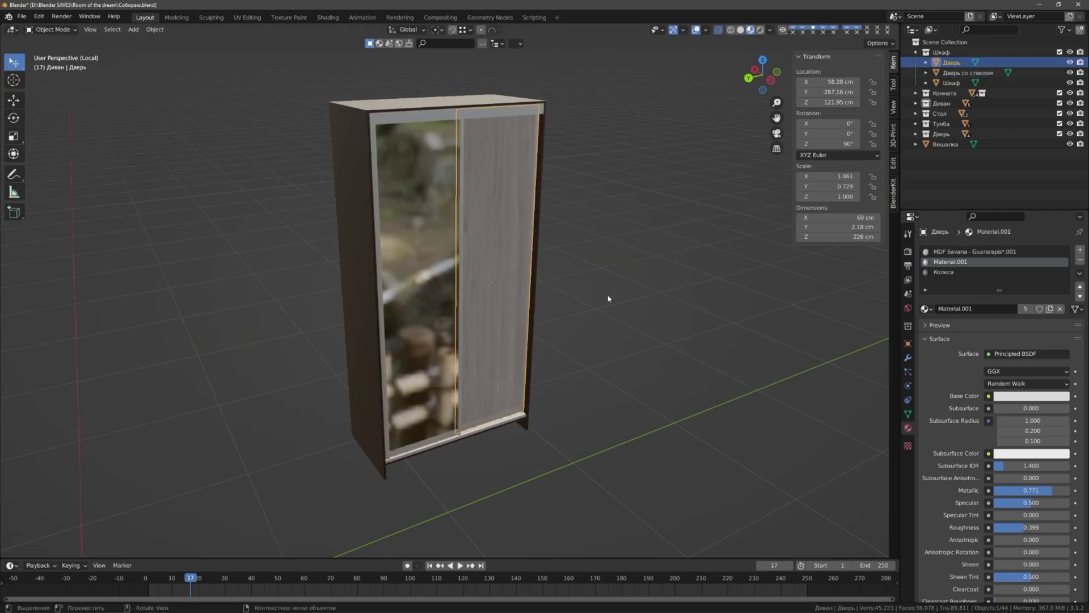
middle_drag(608, 299, 565, 299)
key(g)
key(y)
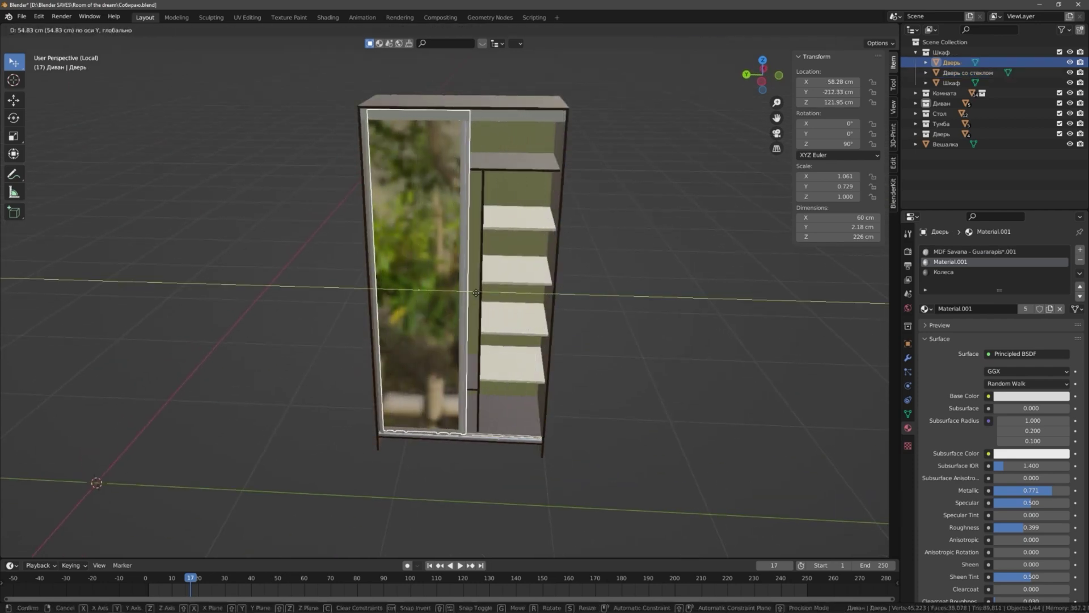
click(499, 313)
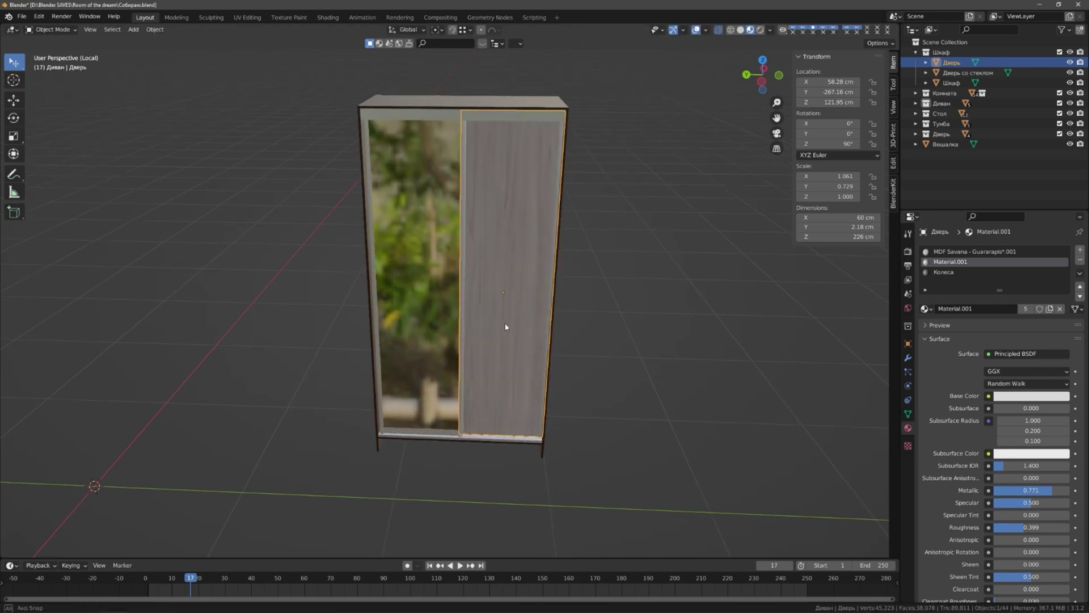
scroll(476, 261, up, 3)
scroll(476, 261, down, 3)
key(KP_Divide)
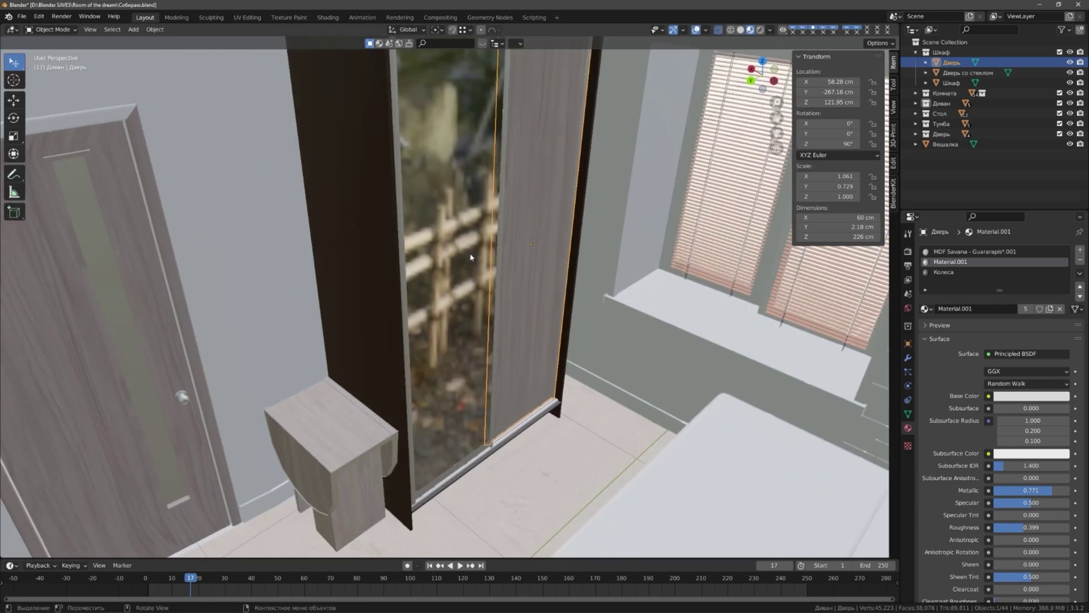
key(KP_Decimal)
- Show the house diorama in Material Preview through the scene camera, re-centred
scroll(567, 261, up, 4)
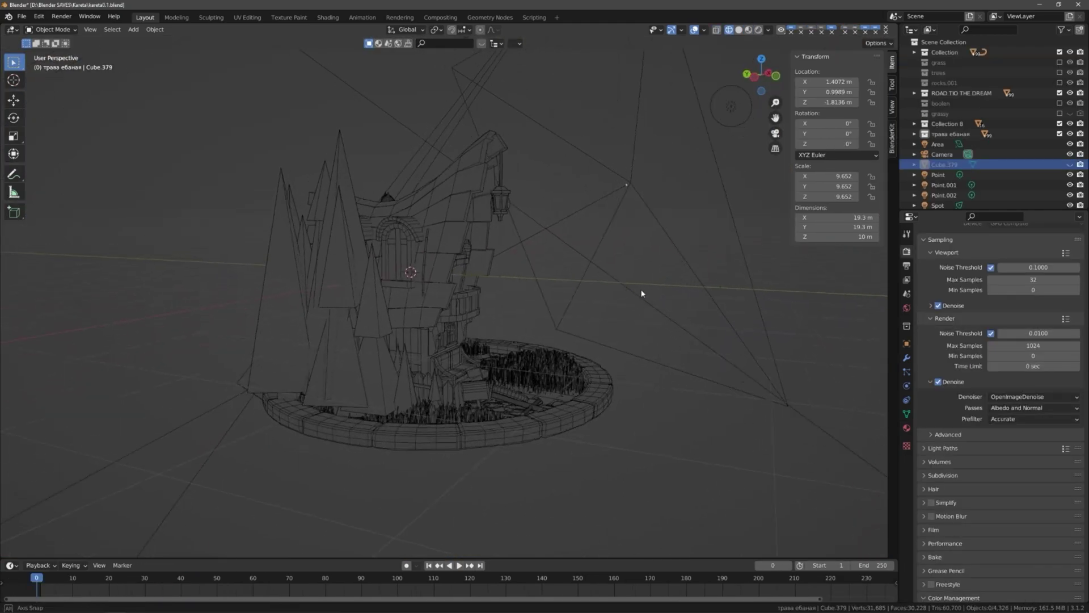
mouse_move(570, 295)
middle_down()
mouse_move(336, 296)
mouse_move(507, 301)
middle_up()
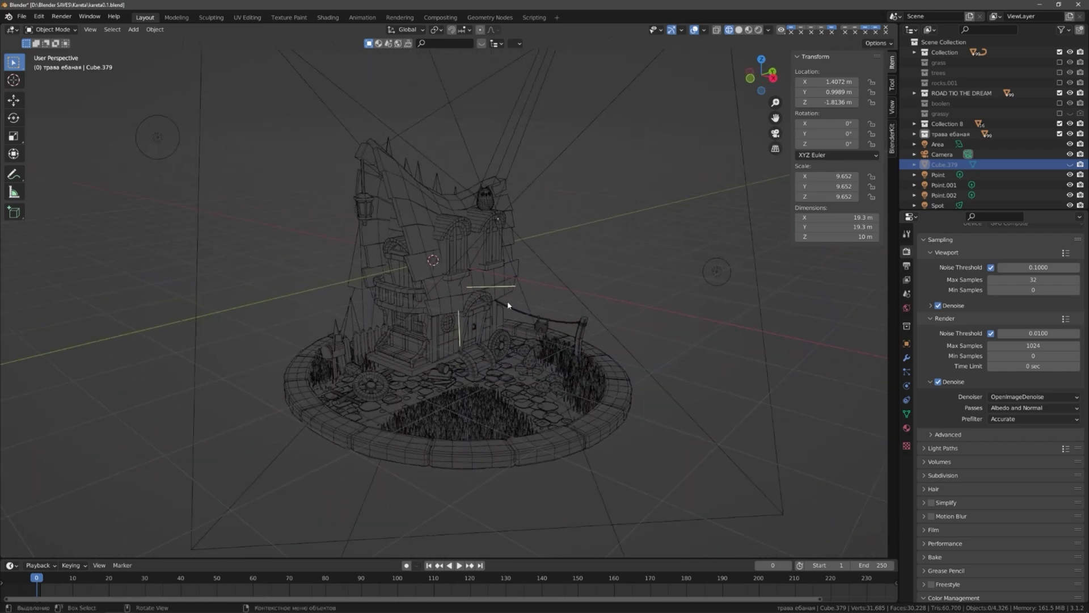
key(shift+z)
key(KP_0)
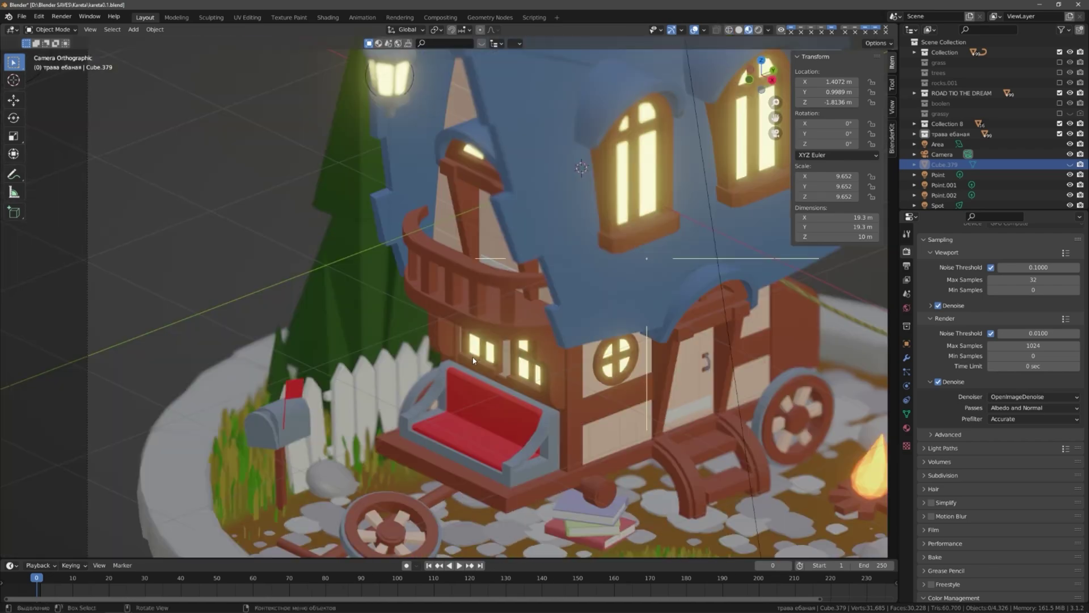
scroll(473, 359, down, 2)
scroll(505, 371, down, 3)
scroll(537, 382, up, 2)
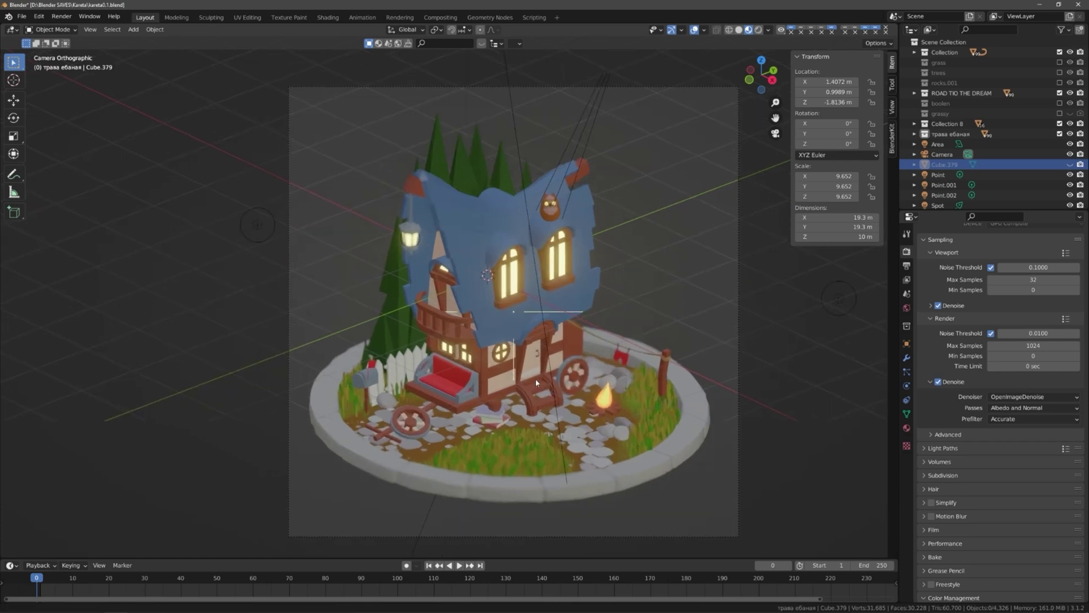
shift+middle_drag(537, 382, 505, 360)
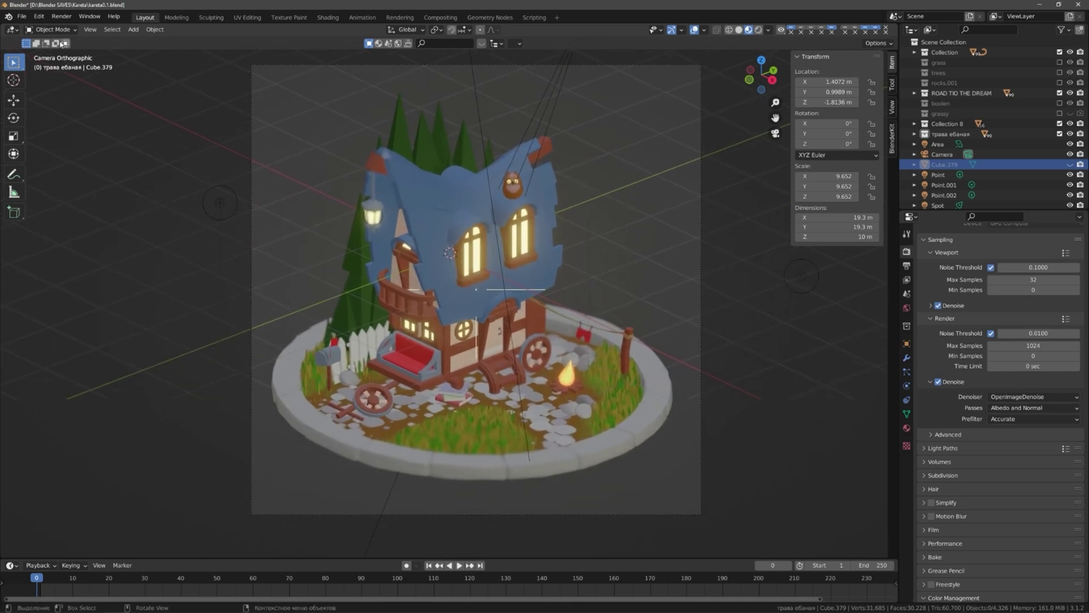
- Orbit the diorama again, comparing wireframe and material preview, ending on a front view
click(23, 17)
mouse_move(522, 322)
middle_down()
mouse_move(475, 328)
mouse_move(484, 265)
mouse_move(377, 270)
mouse_move(498, 263)
mouse_move(516, 268)
mouse_move(359, 272)
mouse_move(483, 278)
middle_up()
key(shift+z)
key(KP_0)
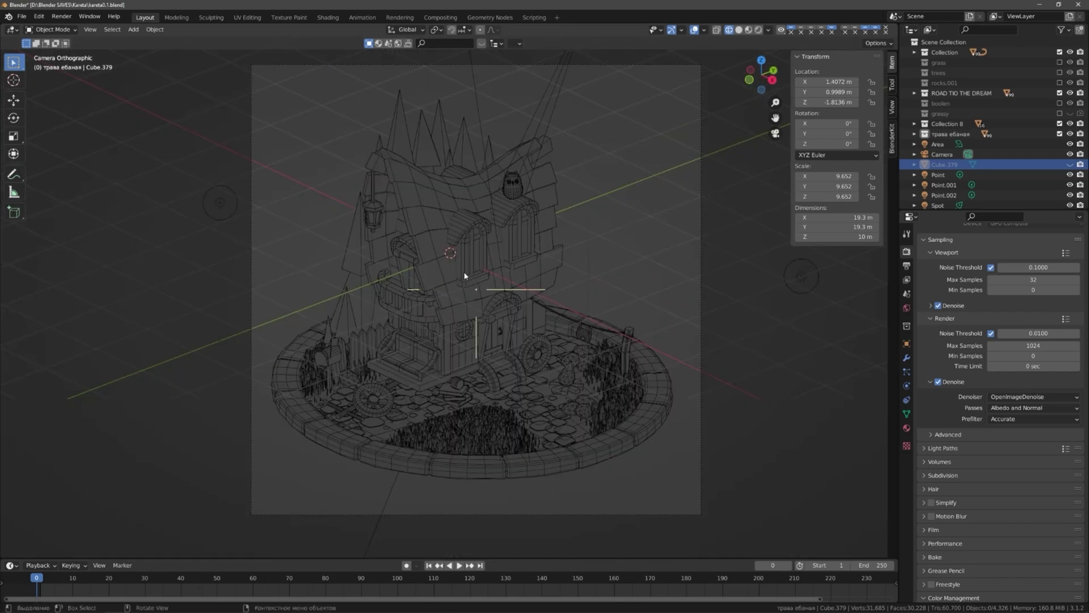
key(shift+z)
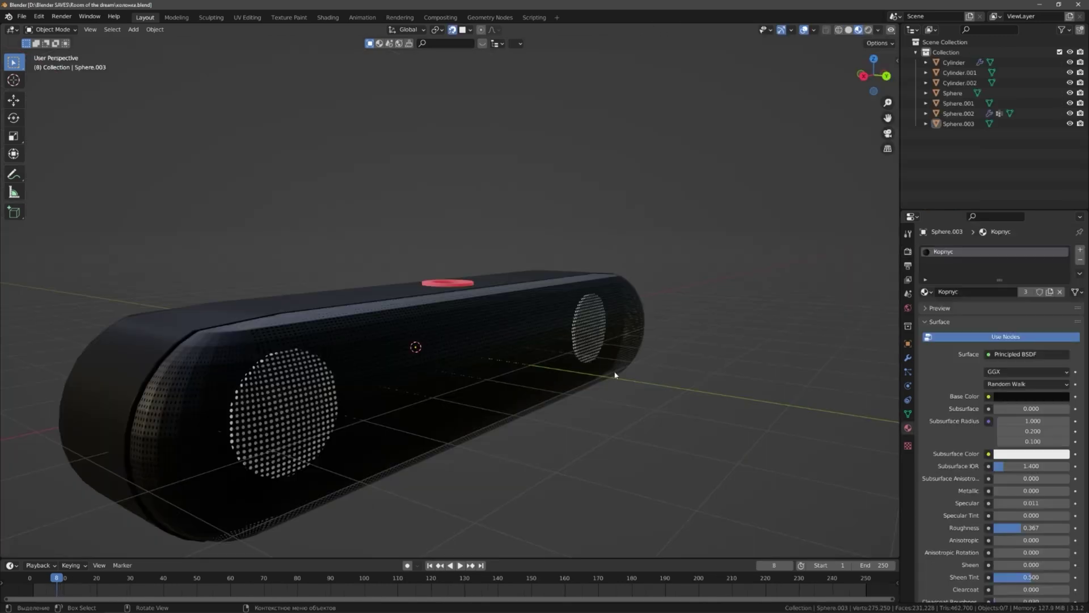
mouse_move(615, 372)
middle_down()
mouse_move(448, 318)
mouse_move(418, 338)
mouse_move(282, 322)
mouse_move(468, 347)
mouse_move(447, 280)
mouse_move(316, 325)
mouse_move(297, 282)
mouse_move(304, 245)
mouse_move(294, 340)
middle_up()
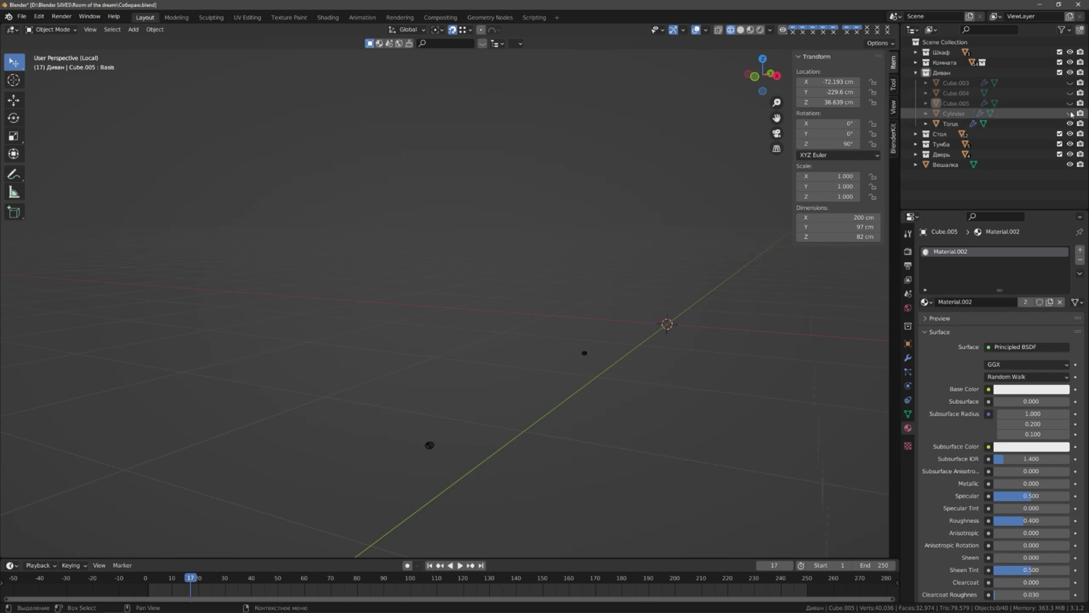
- Toggle the sofa's Cube.005, Cube.004 and Cylinder parts off and back on
click(1070, 104)
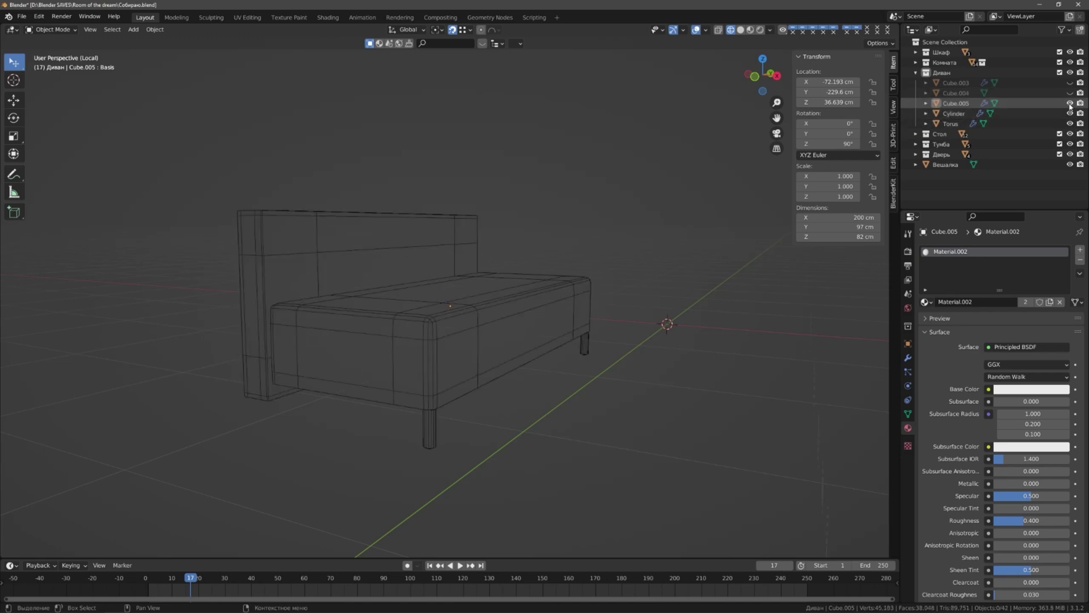
click(1070, 103)
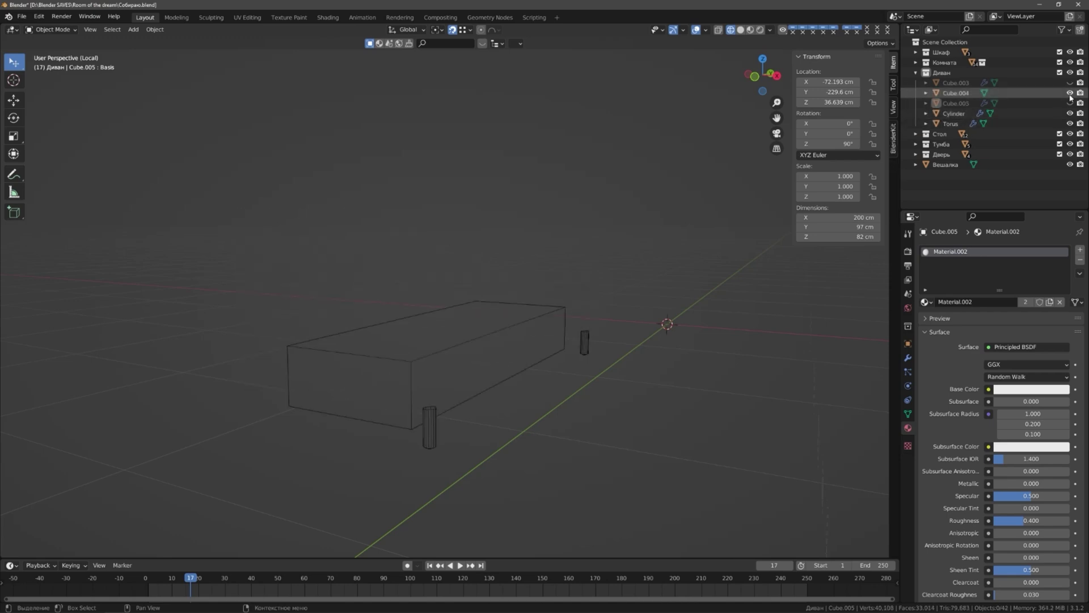
click(1070, 93)
click(1070, 114)
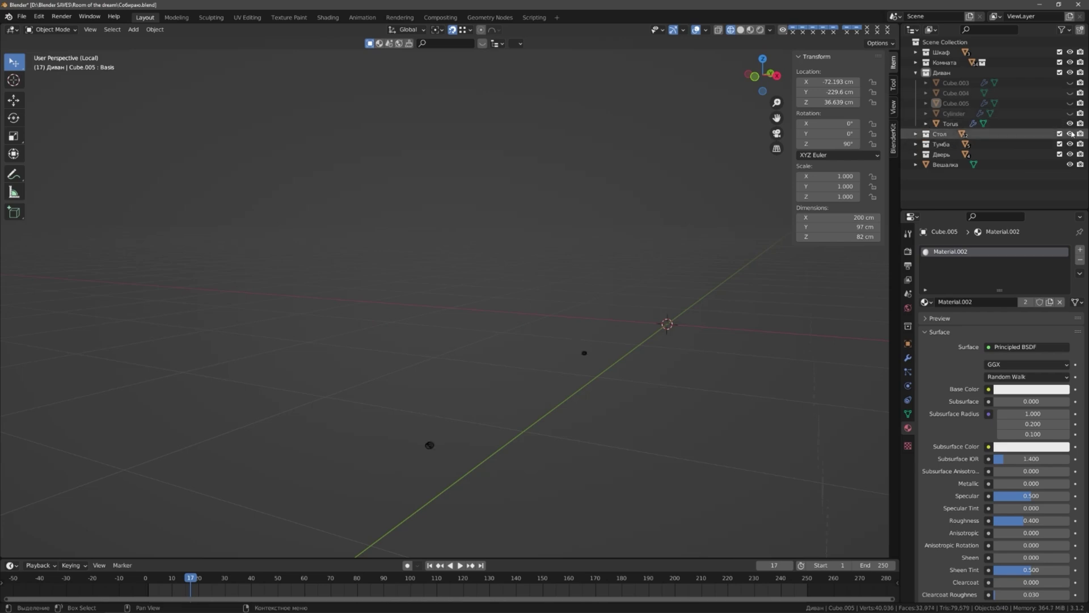
click(1069, 103)
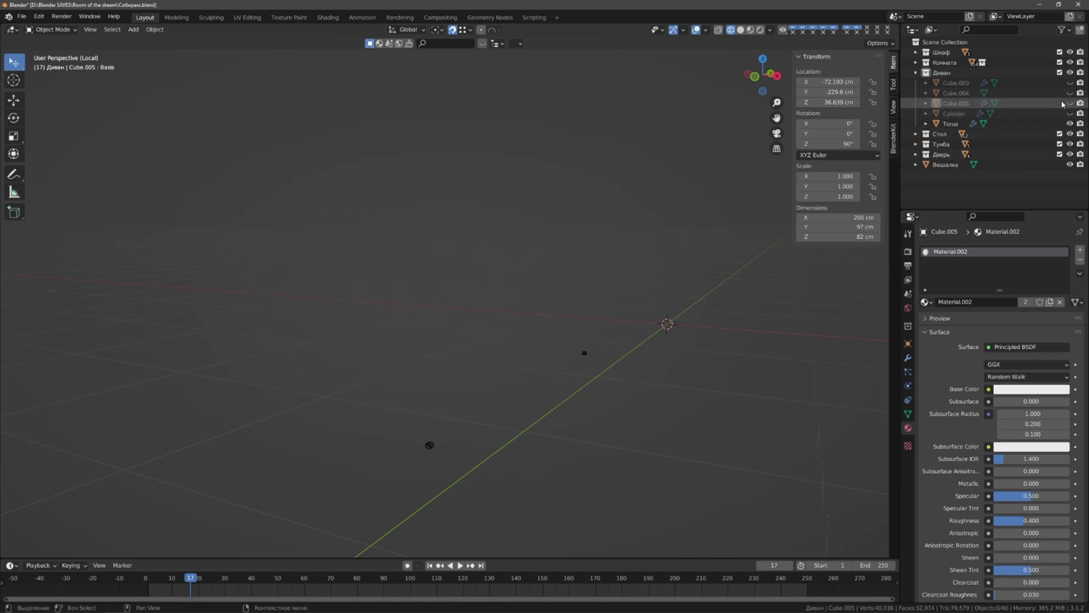
click(1070, 93)
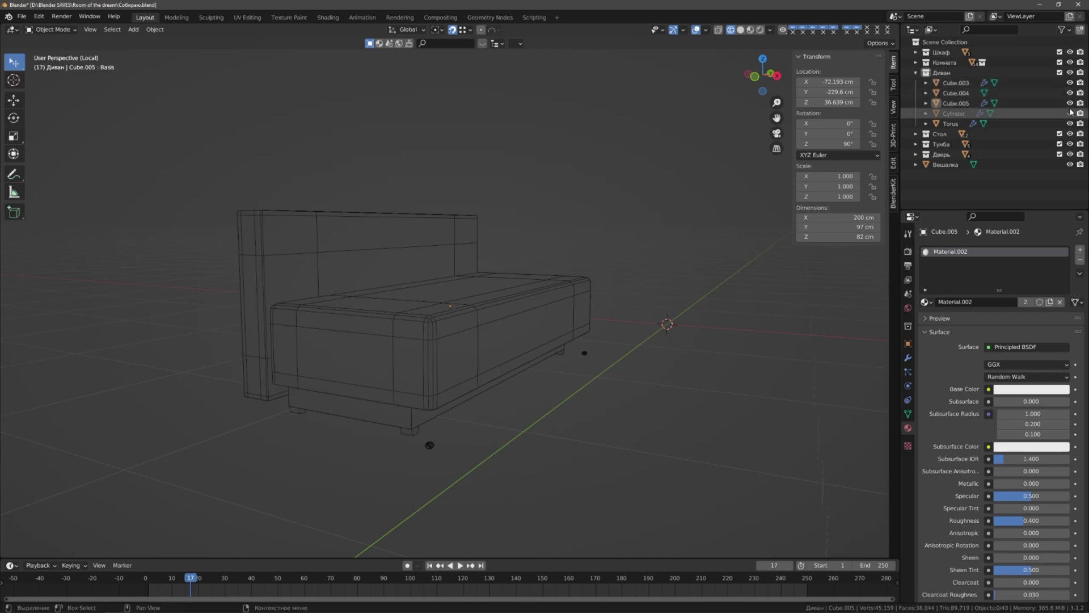
- Switch to Material Preview and leave local view to show the whole room
mouse_move(803, 277)
middle_down()
mouse_move(579, 323)
mouse_move(457, 316)
mouse_move(408, 327)
middle_up()
key(shift+z)
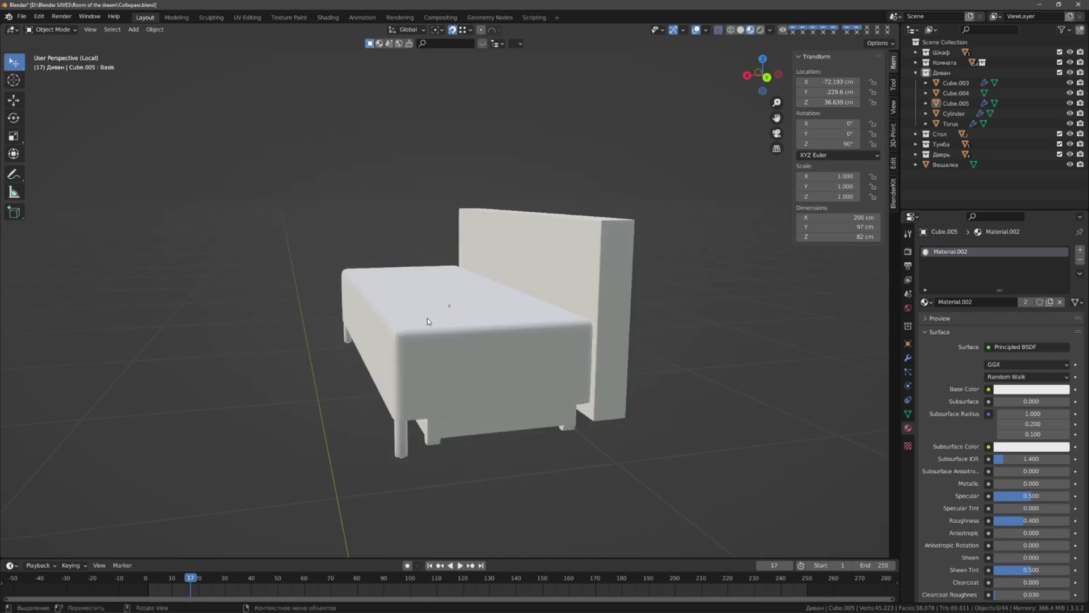
key(z)
key(KP_Divide)
- Select the window blind slats to inspect their Metall Wind material
click(697, 283)
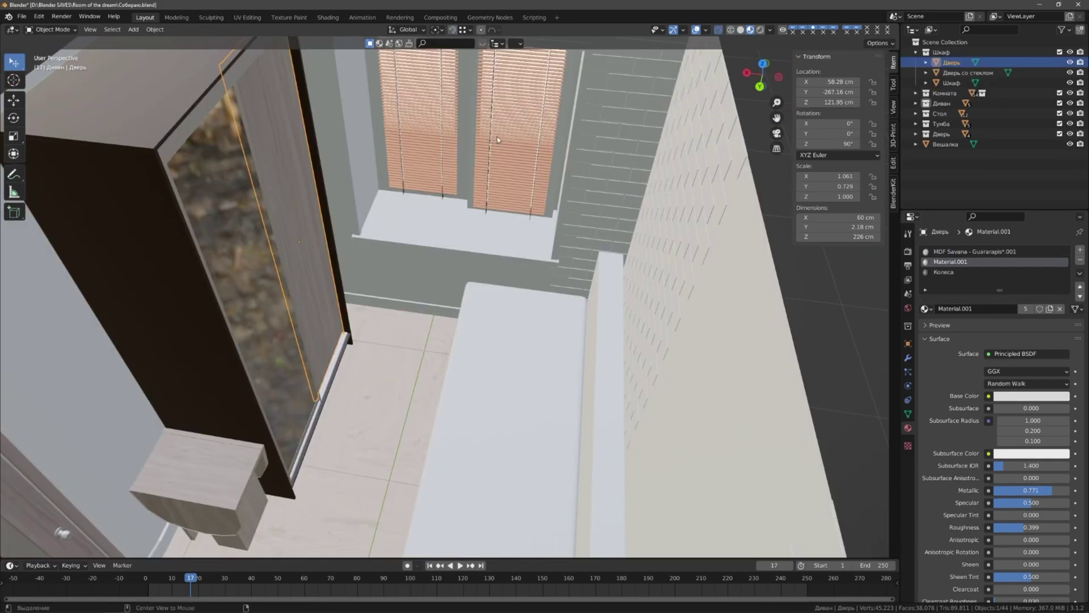
mouse_move(497, 136)
middle_down()
mouse_move(466, 170)
mouse_move(444, 221)
middle_up()
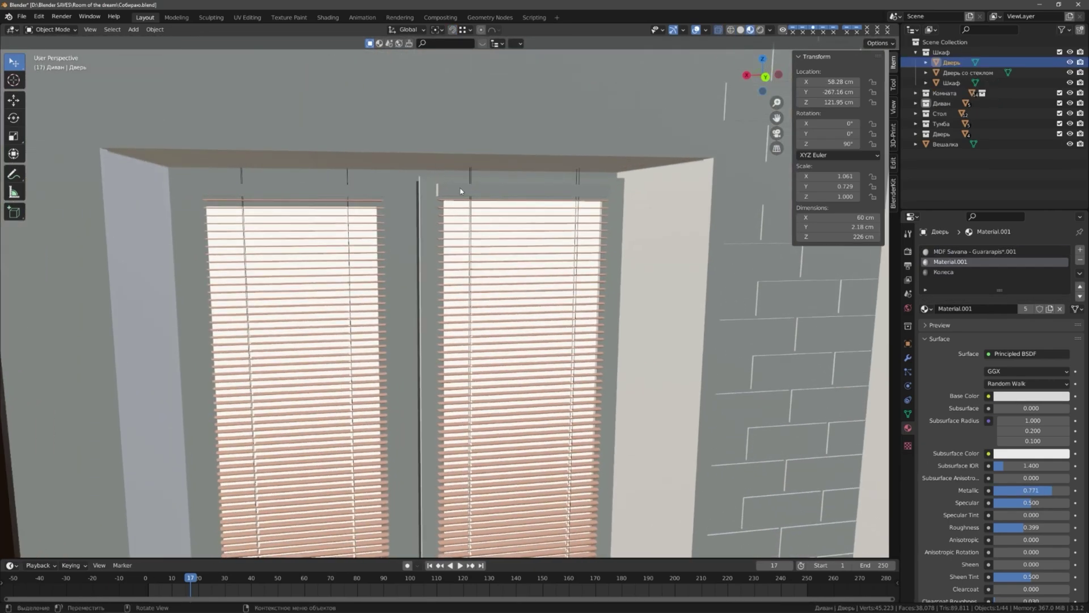
click(445, 199)
scroll(412, 311, up, 3)
mouse_move(420, 317)
middle_down()
mouse_move(448, 332)
mouse_move(425, 357)
middle_up()
click(444, 382)
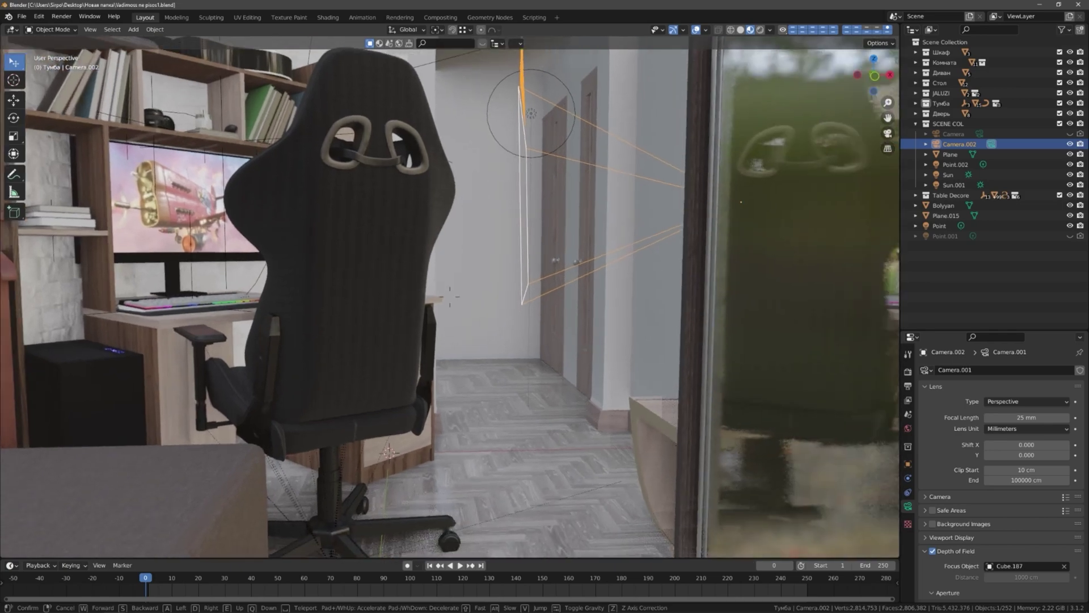
- Walk through the bedroom past the chair, desk and window, then confirm the new view
key(s)
key(w)
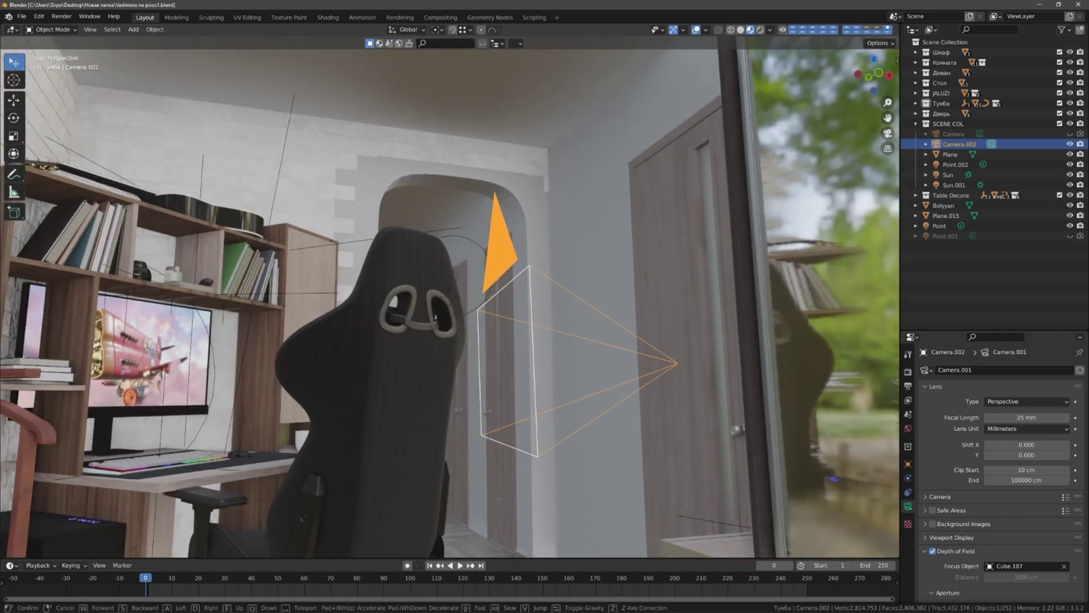
key(w)
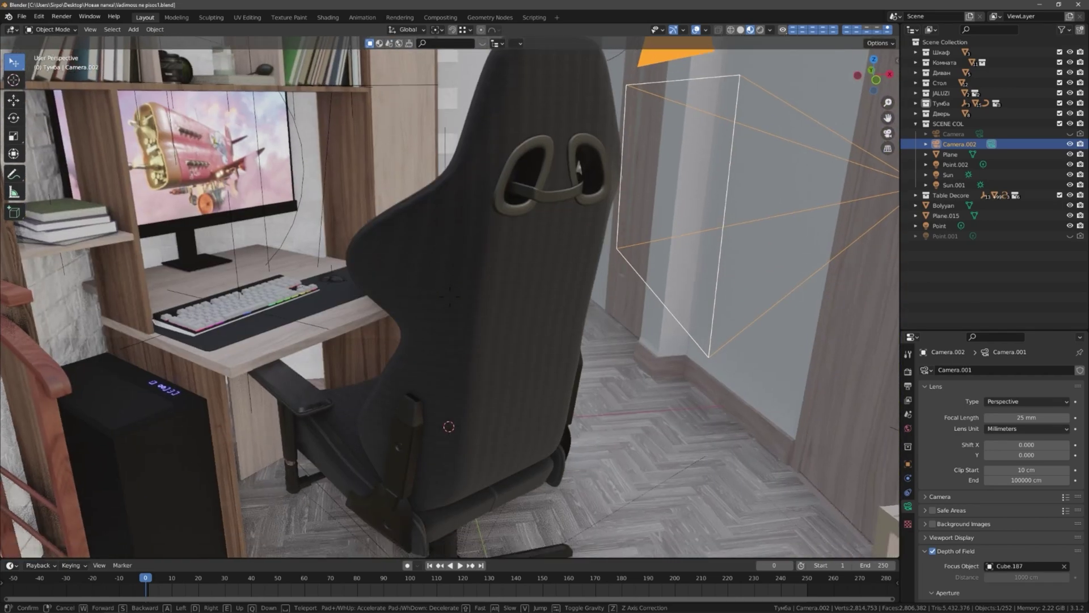
key(s)
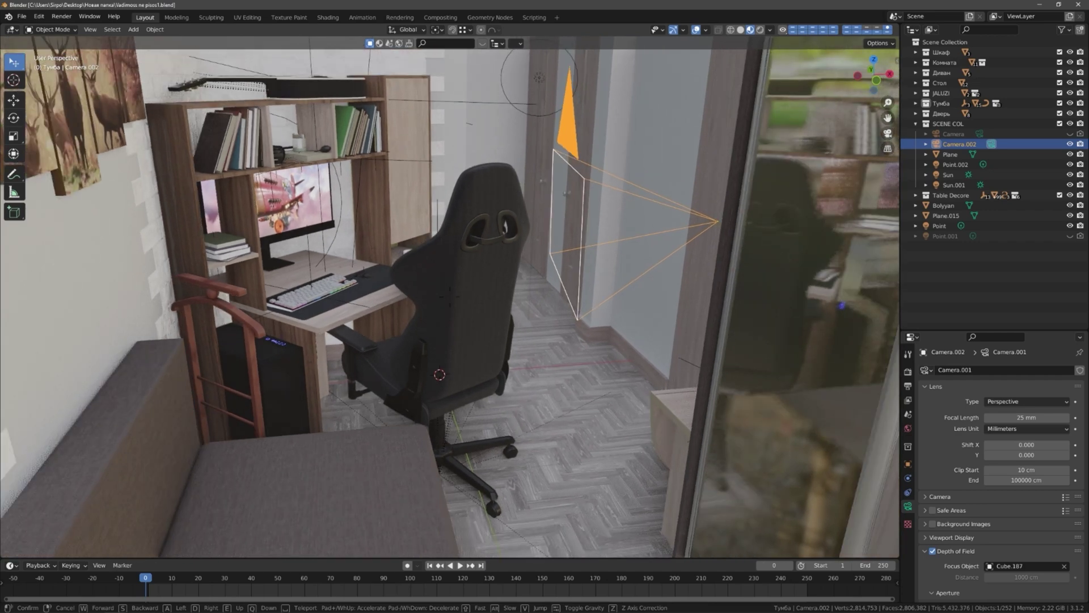
key(s)
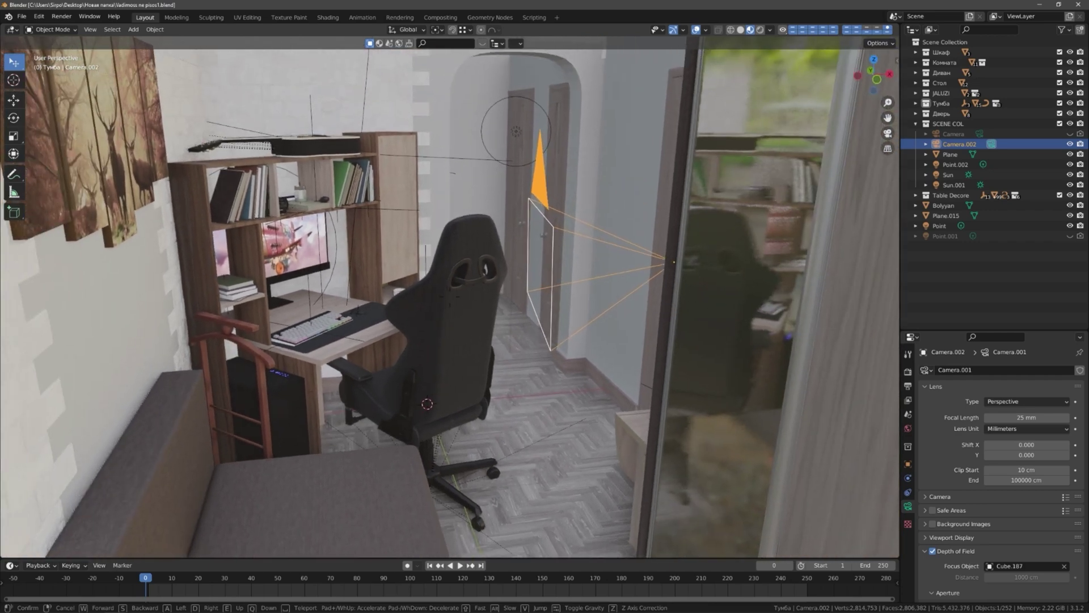
key(w)
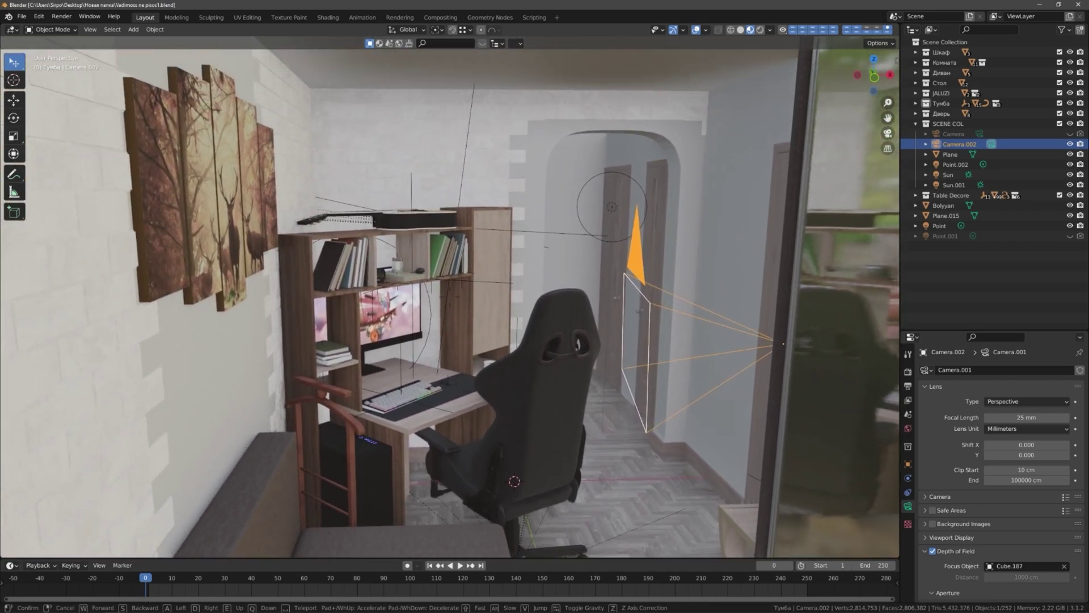
key(w)
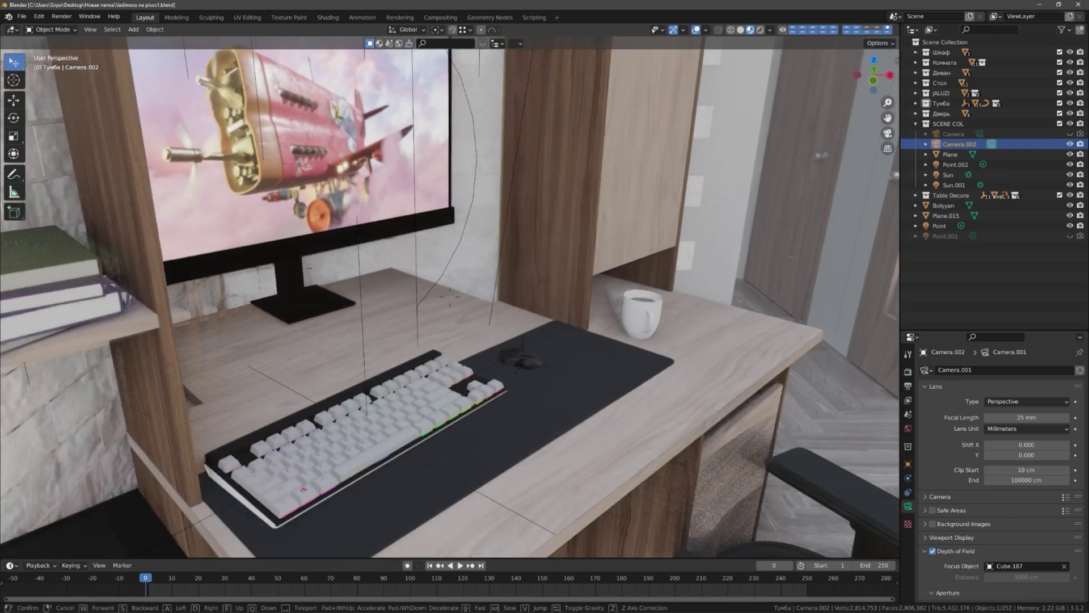
key(space)
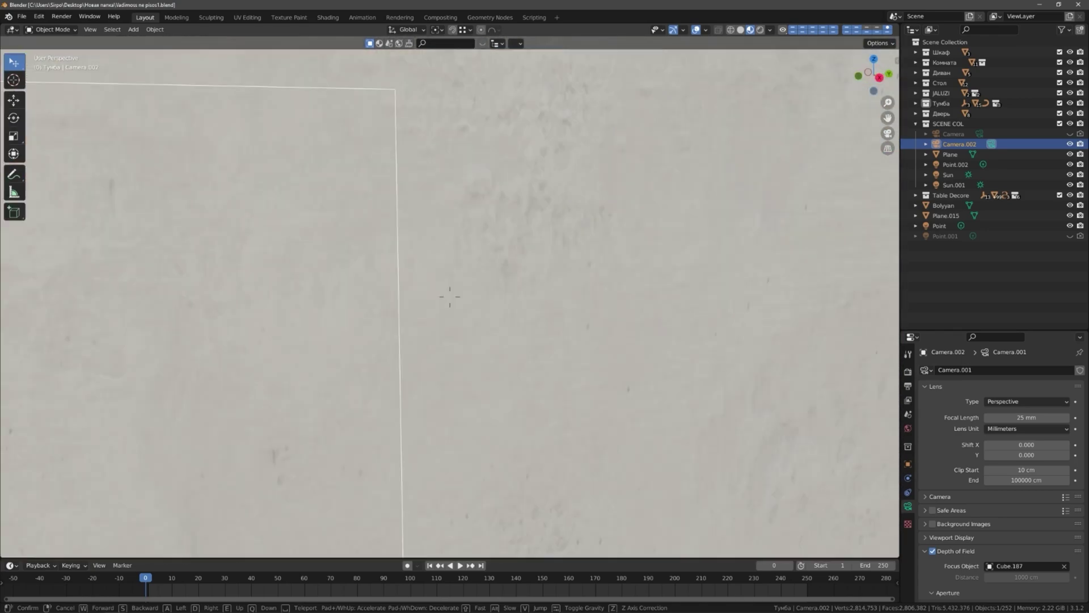
key(s)
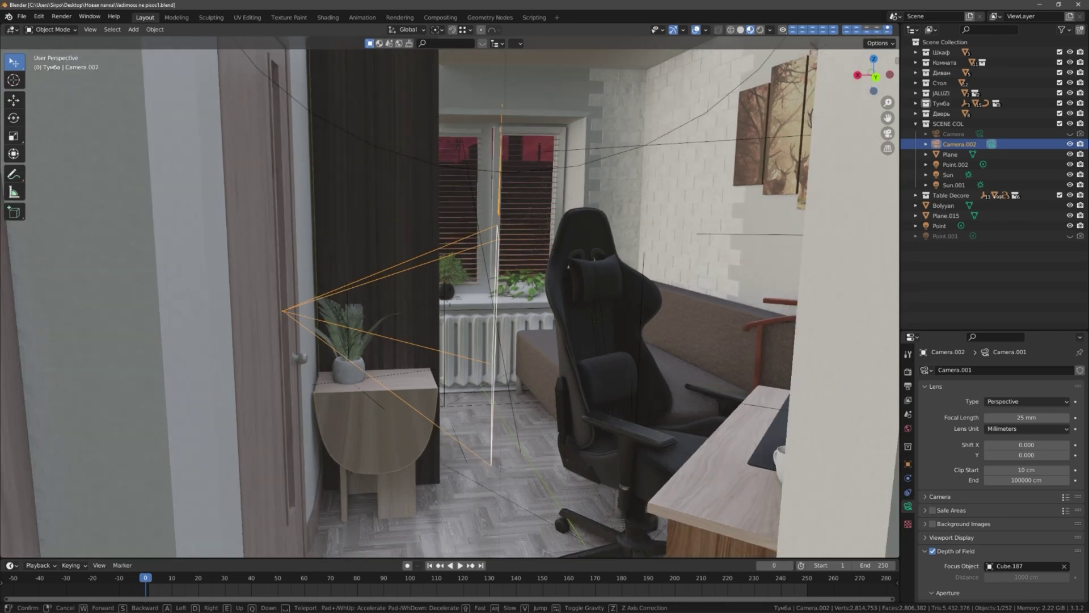
key(w)
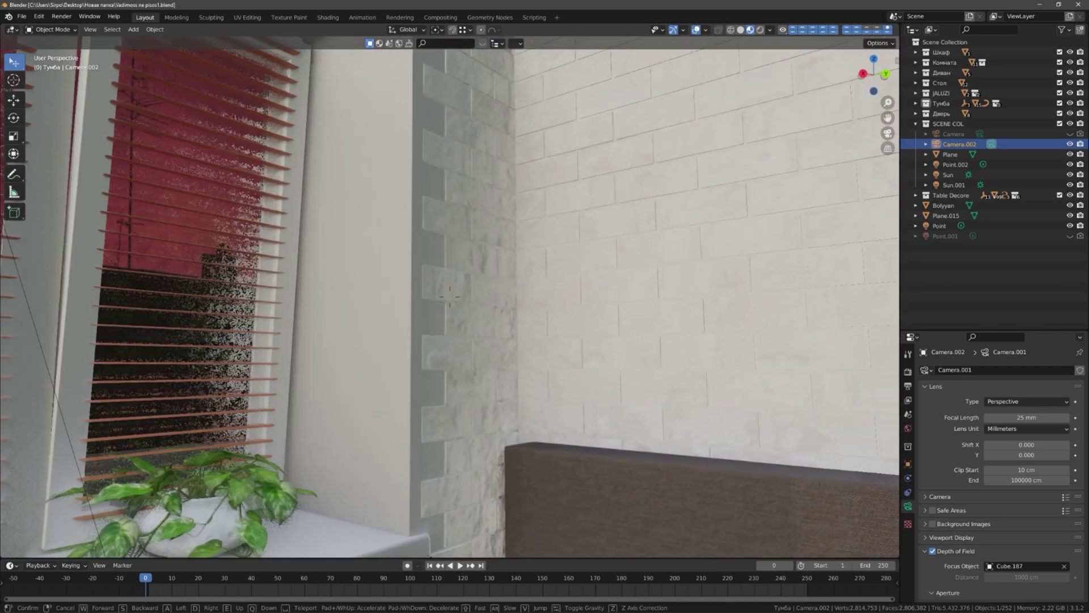
key(a)
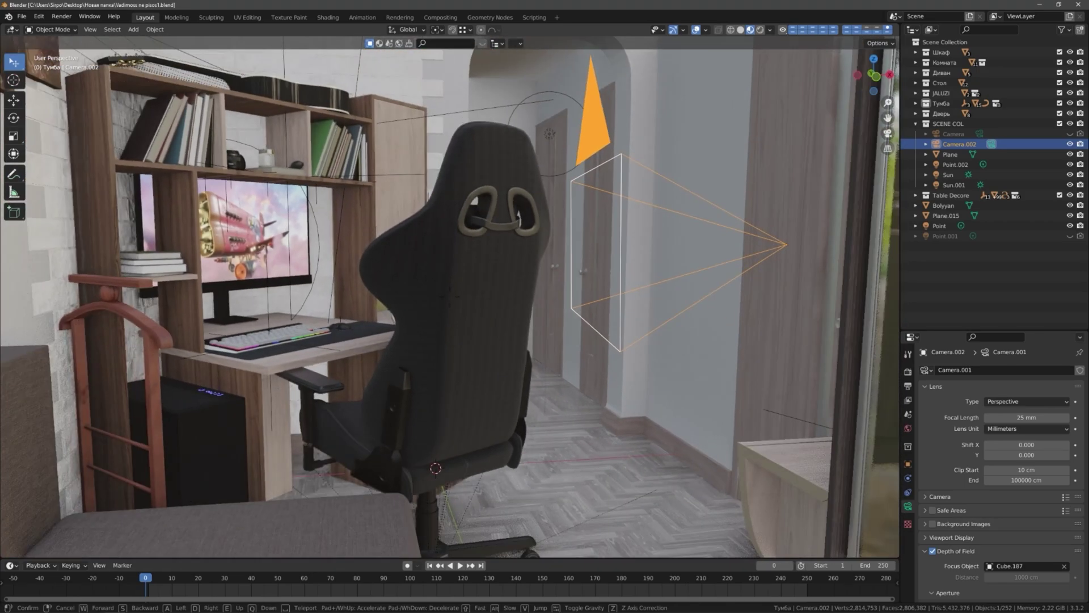
key(w)
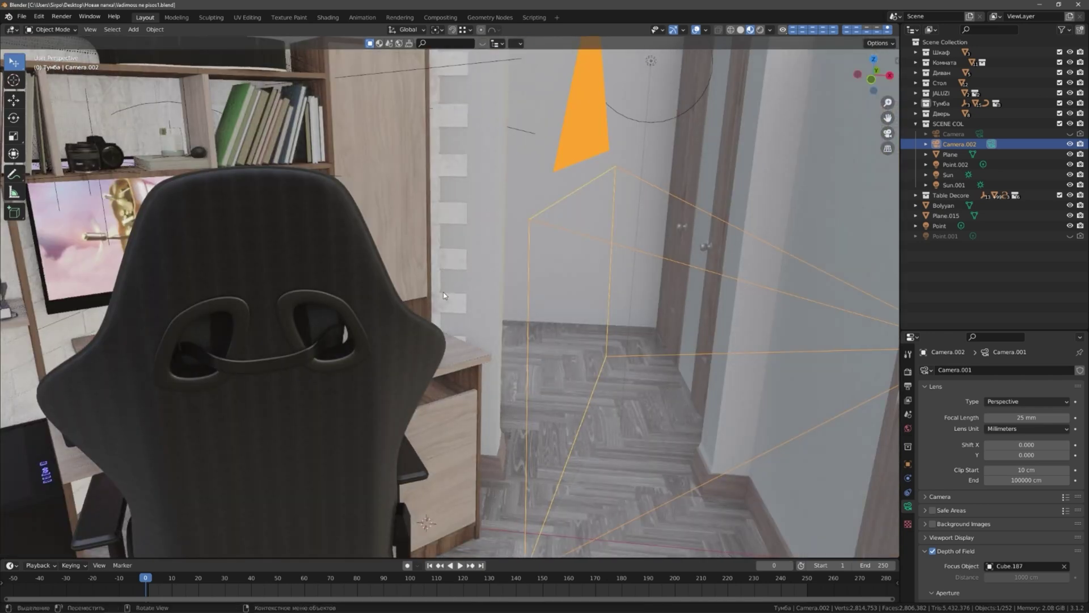
click(450, 297)
- Compare wireframe and rendered shading, then view the desk and chair through Camera.002
scroll(451, 297, down, 3)
scroll(460, 301, down, 2)
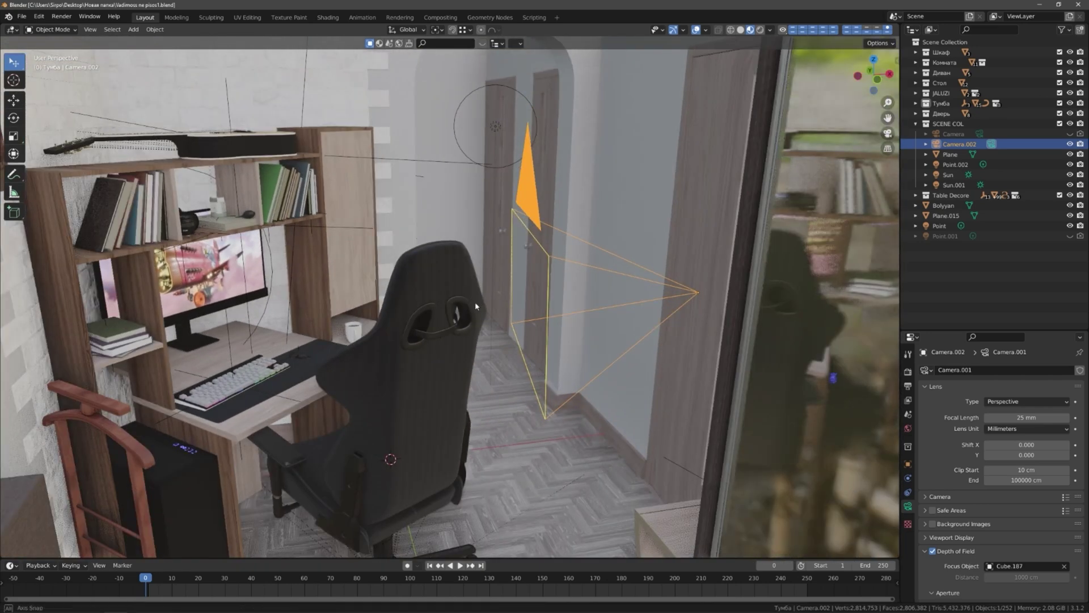
key(shift+z)
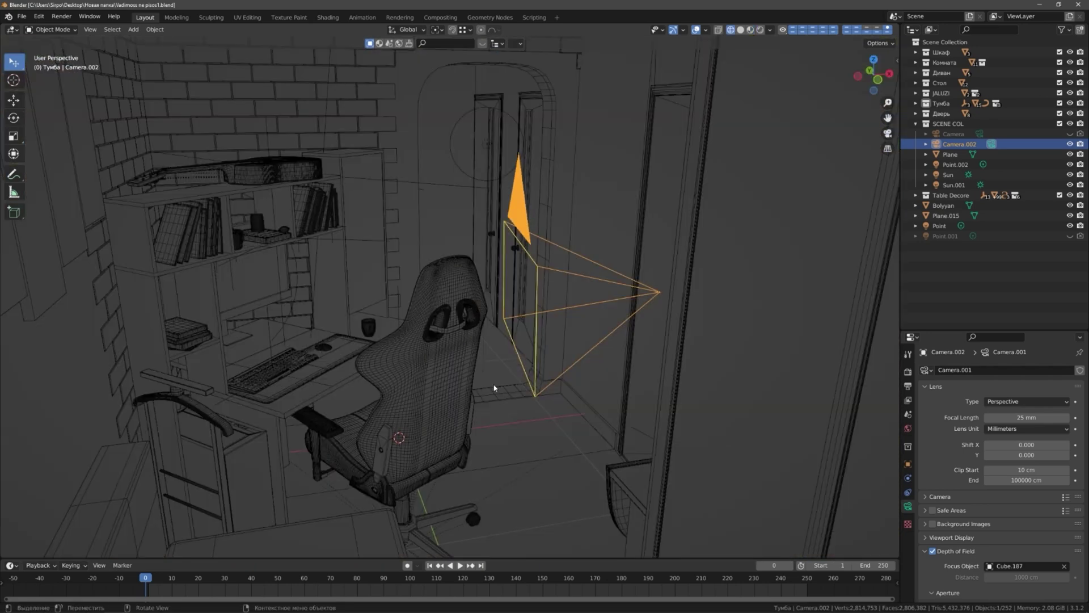
key(shift+z)
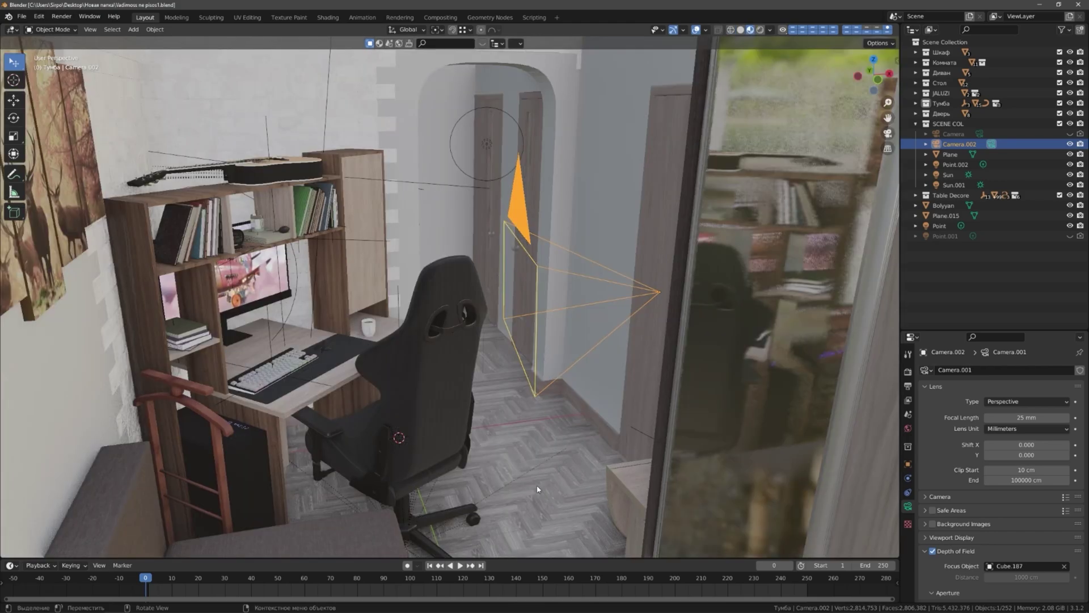
key(KP_0)
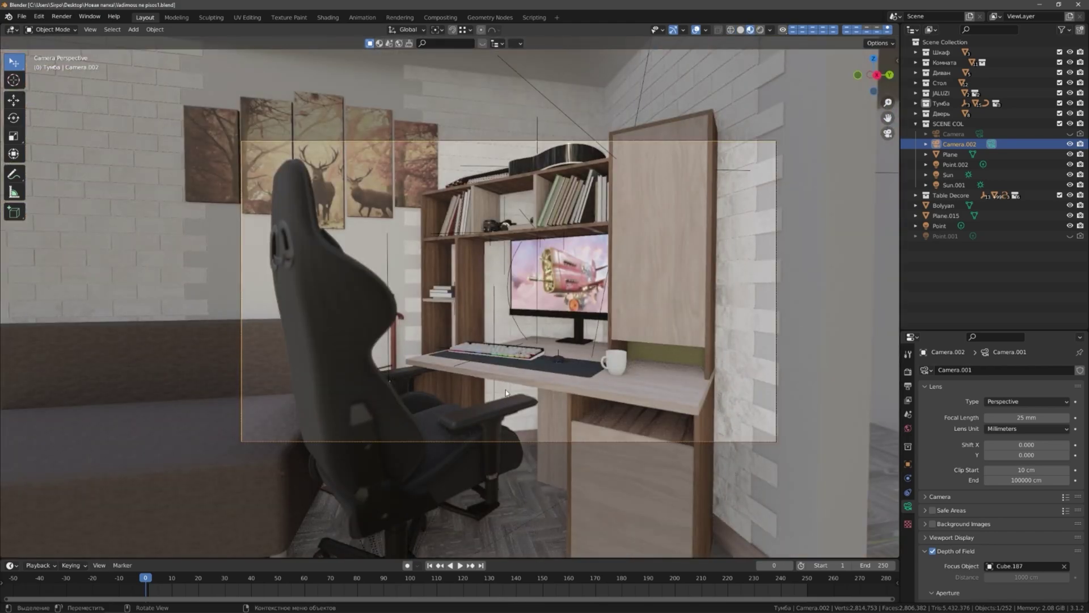